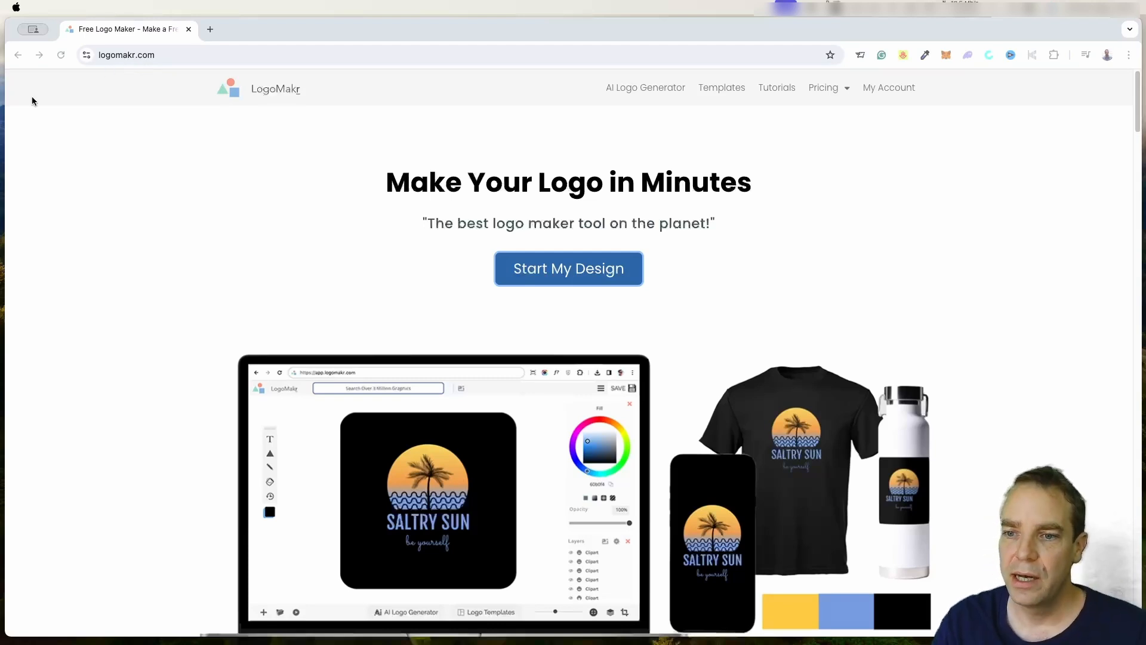
Start a new blank logo design and go through the three-part introductory tour to its end.
{"action": "left_click", "coordinate": [70, 182]}
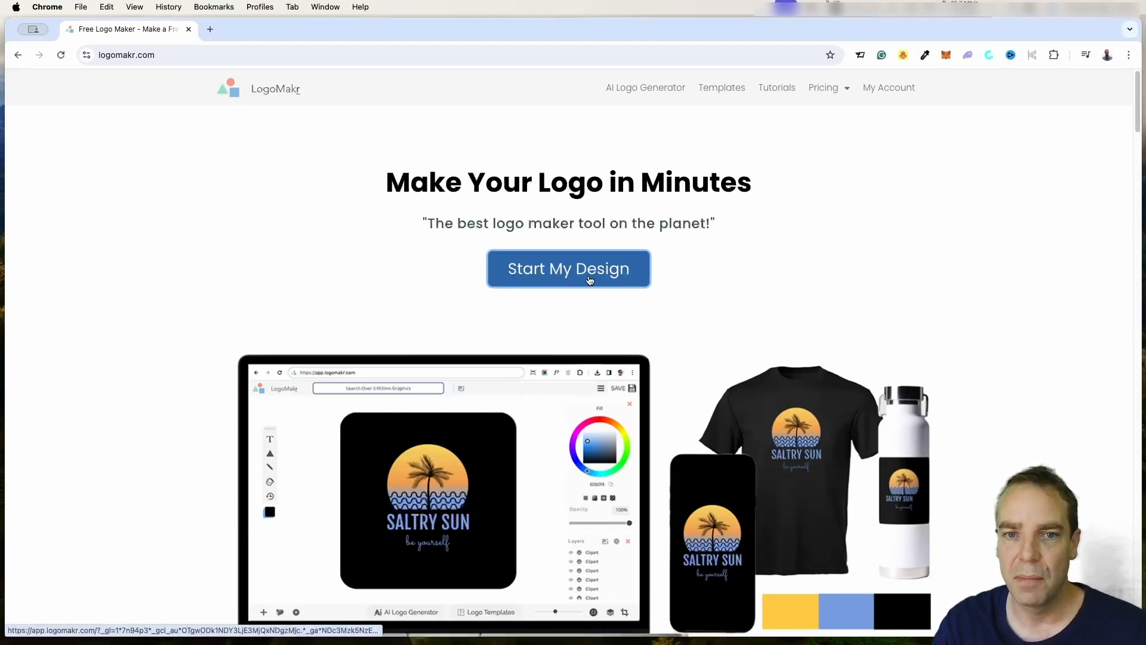
{"action": "left_click", "coordinate": [589, 276]}
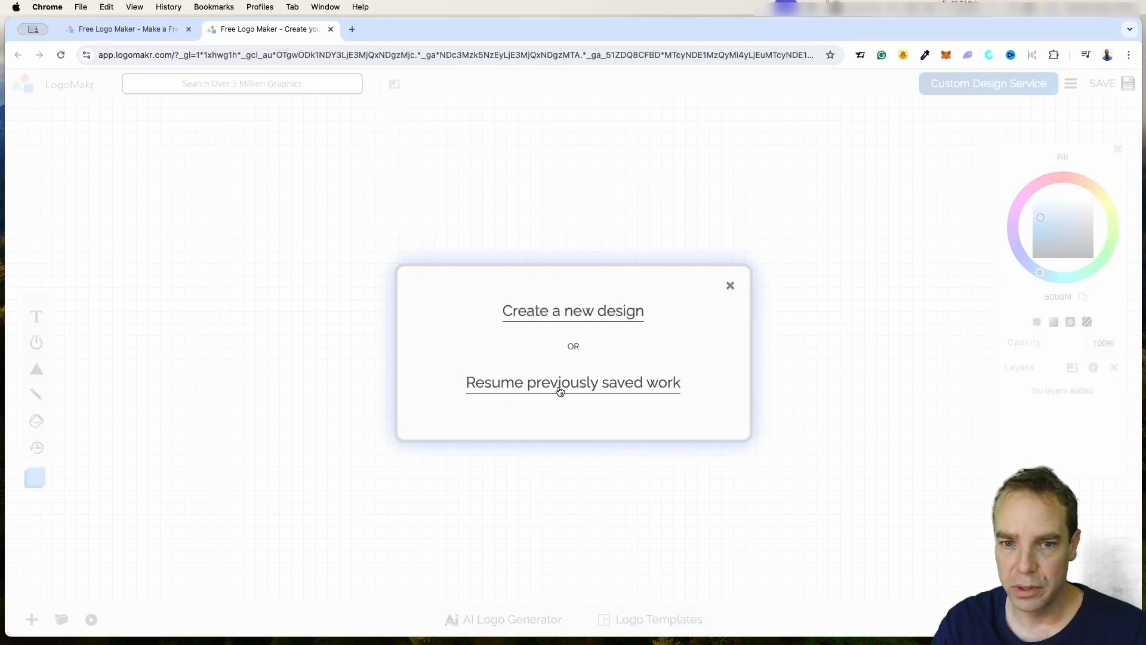
{"action": "left_click", "coordinate": [558, 316]}
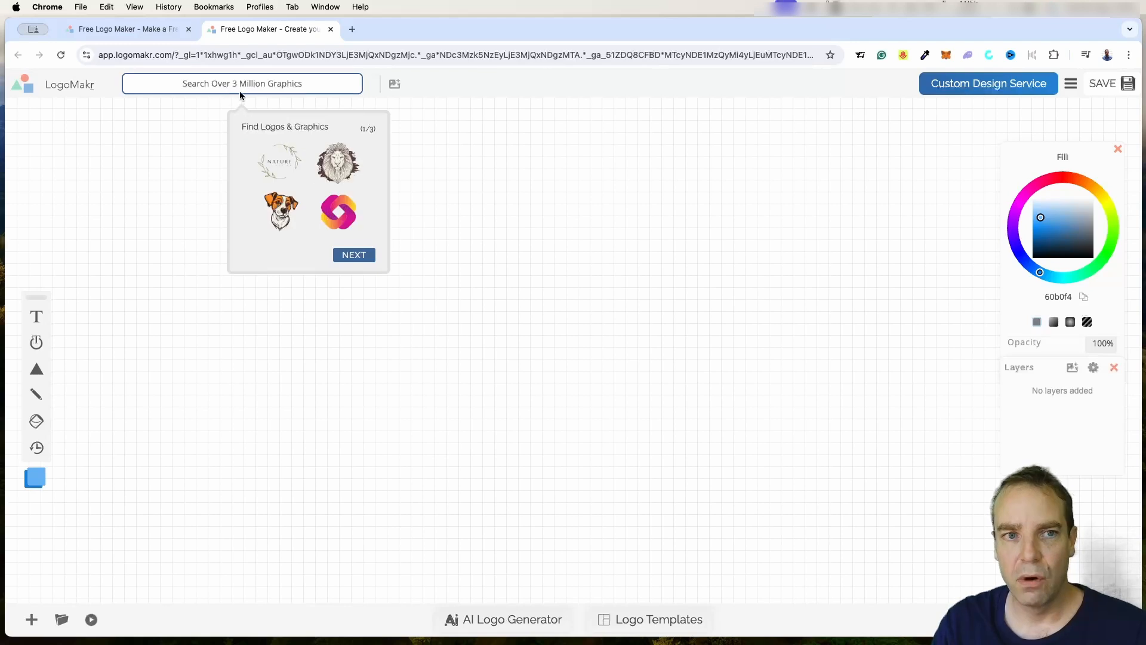
{"action": "left_click", "coordinate": [349, 259]}
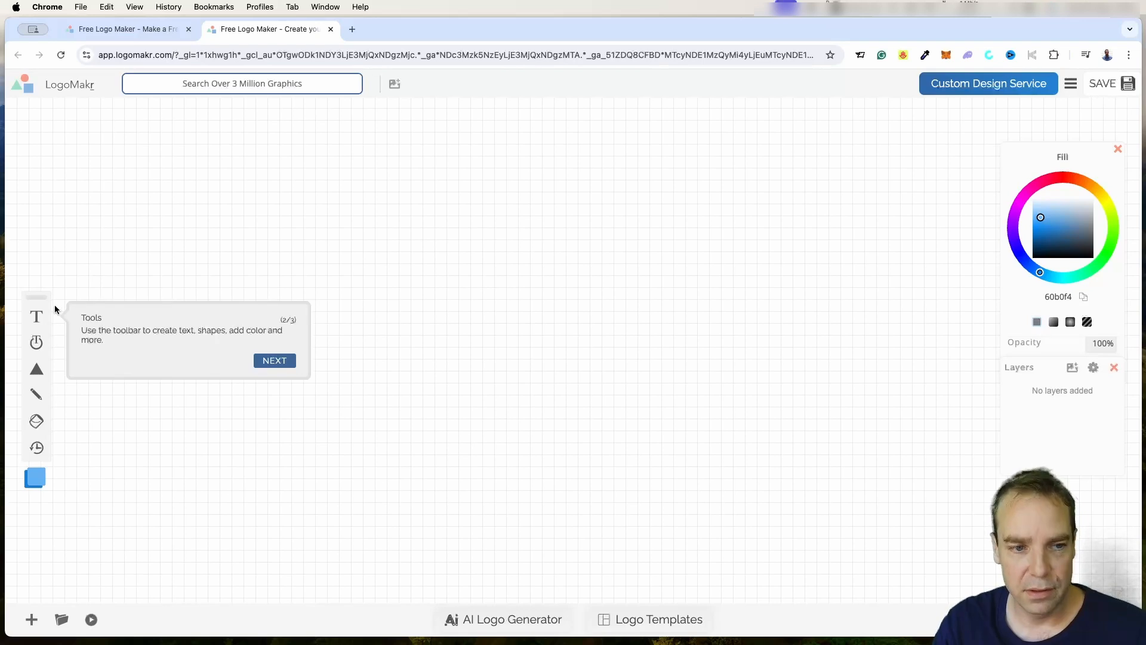
{"action": "left_click", "coordinate": [274, 361]}
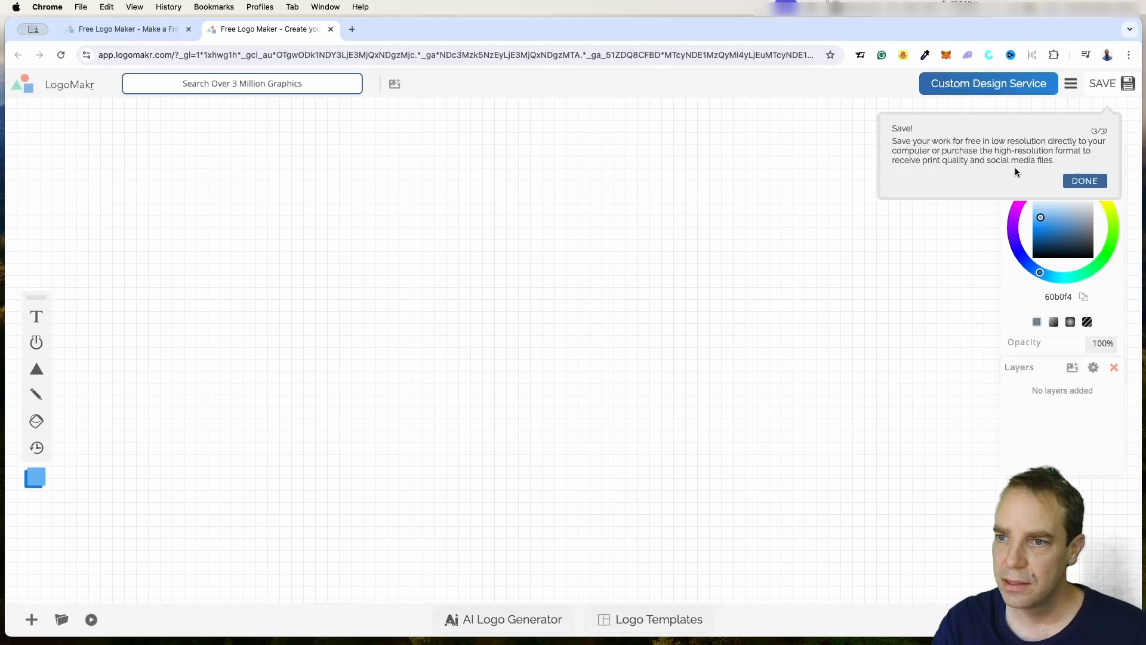
{"action": "left_click", "coordinate": [1084, 182]}
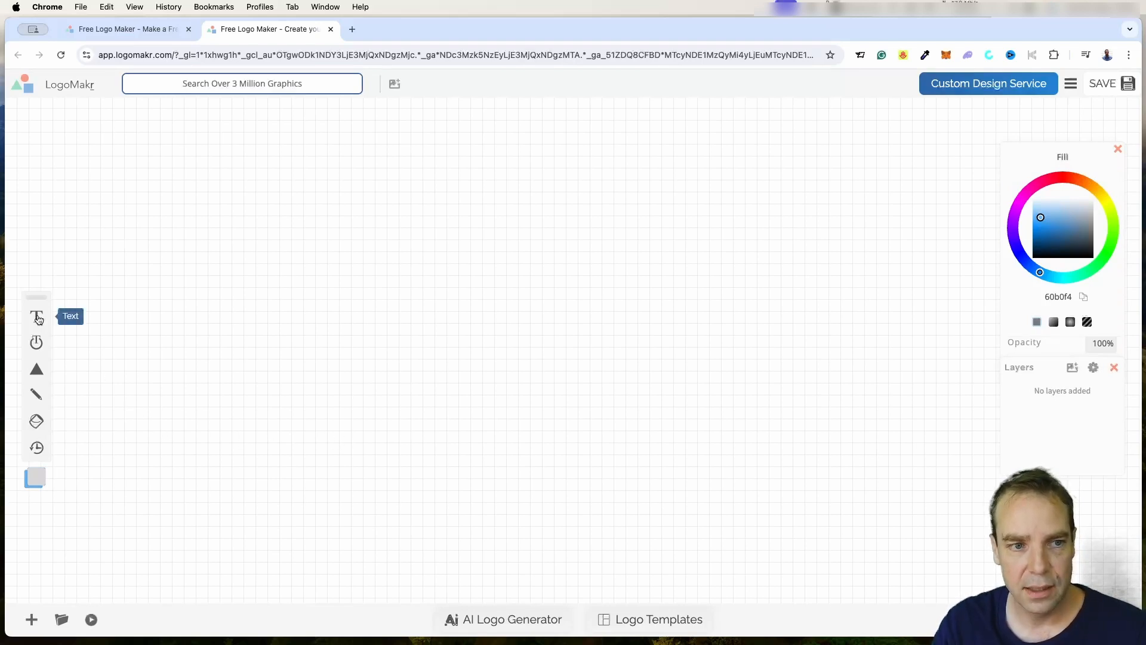
Add a text object to the canvas reading "Tim's Restaurant".
{"action": "left_click", "coordinate": [36, 320]}
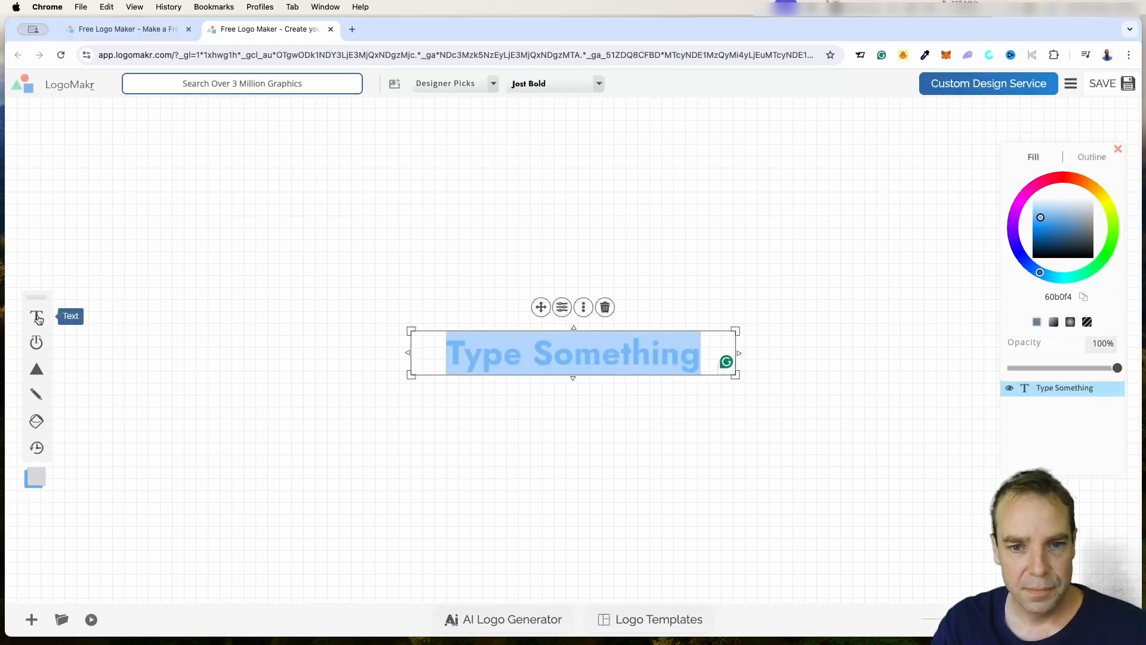
{"action": "double_click", "coordinate": [596, 352]}
{"action": "triple_click", "coordinate": [597, 351]}
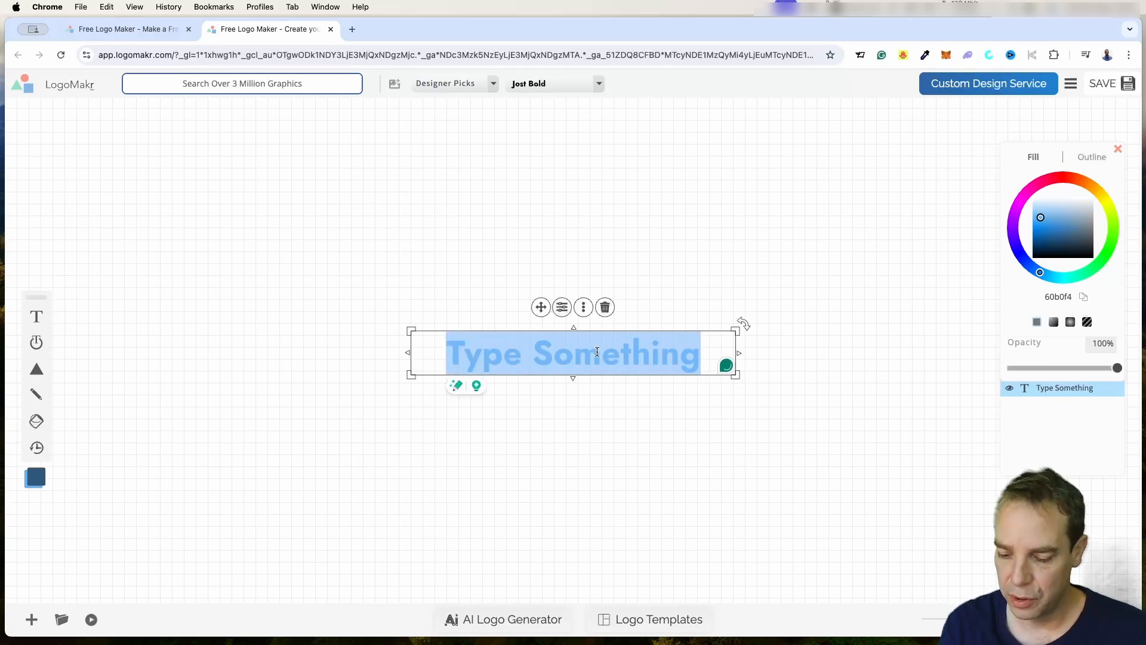
{"action": "type", "text": "Tim"}
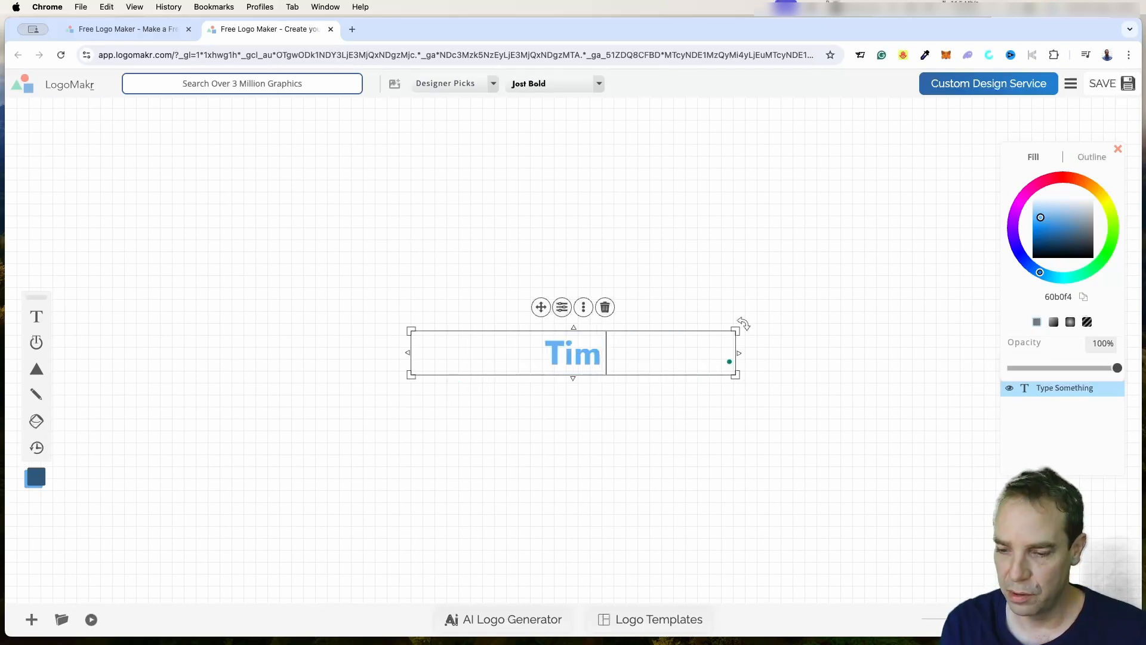
{"action": "type", "text": "'s"}
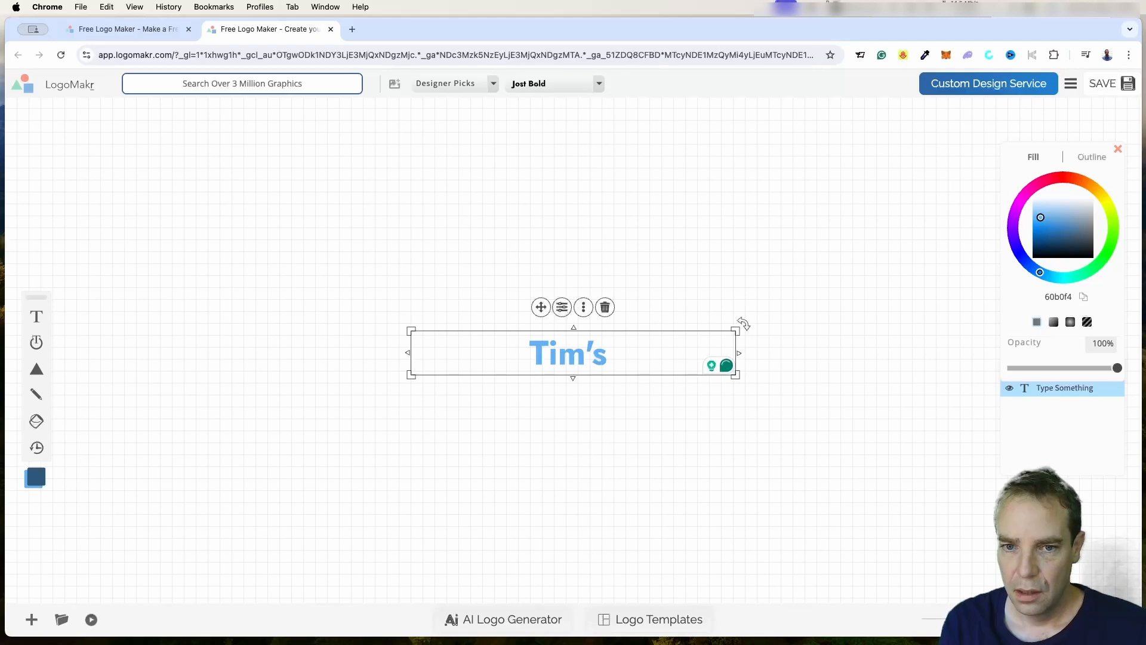
{"action": "type", "text": " Restaura"}
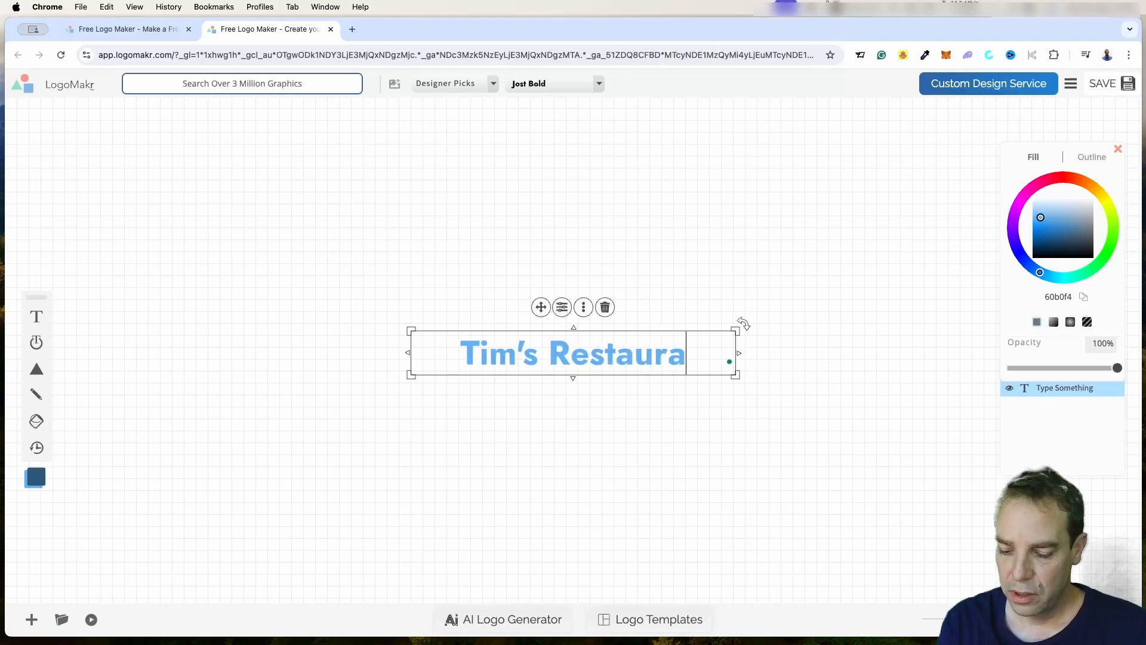
{"action": "type", "text": "nr"}
{"action": "key", "text": "BackSpace"}
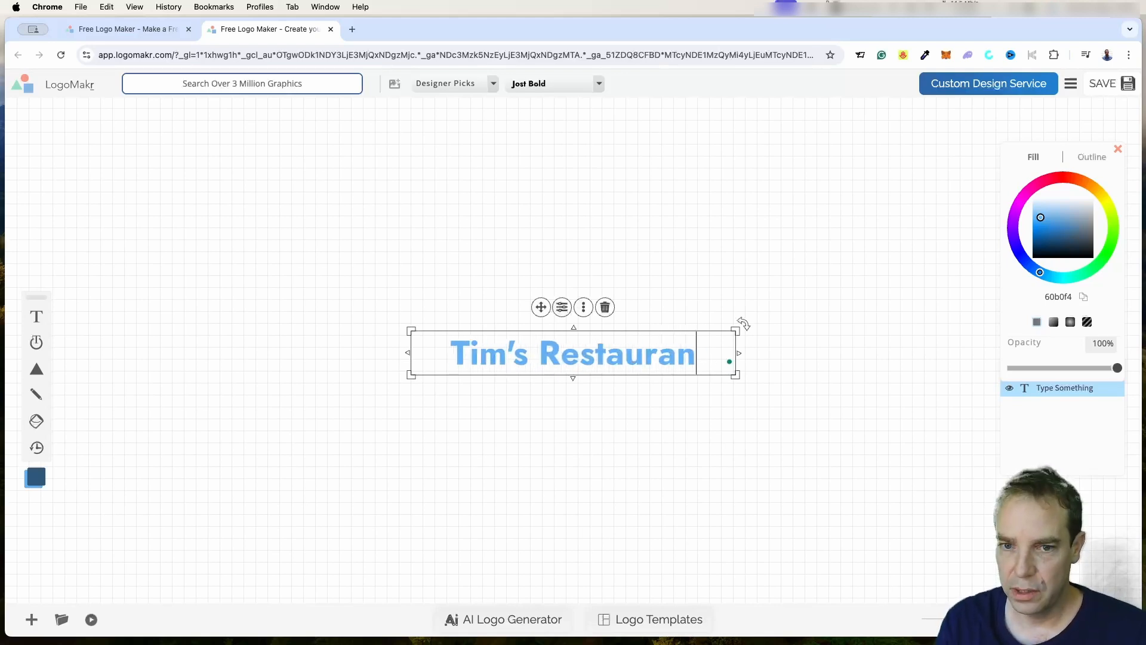
{"action": "type", "text": "t"}
Set the fill colour of the "Tim's Restaurant" text to black (000000).
{"action": "triple_click", "coordinate": [597, 361]}
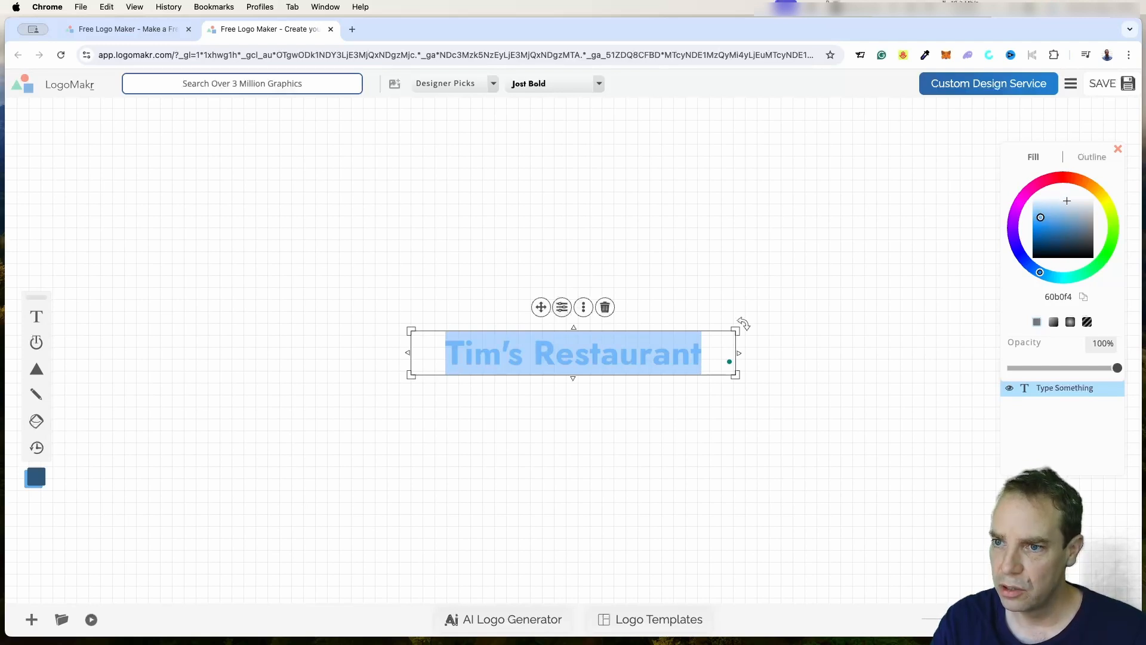
{"action": "left_click_drag", "start_coordinate": [1041, 217], "coordinate": [1057, 268]}
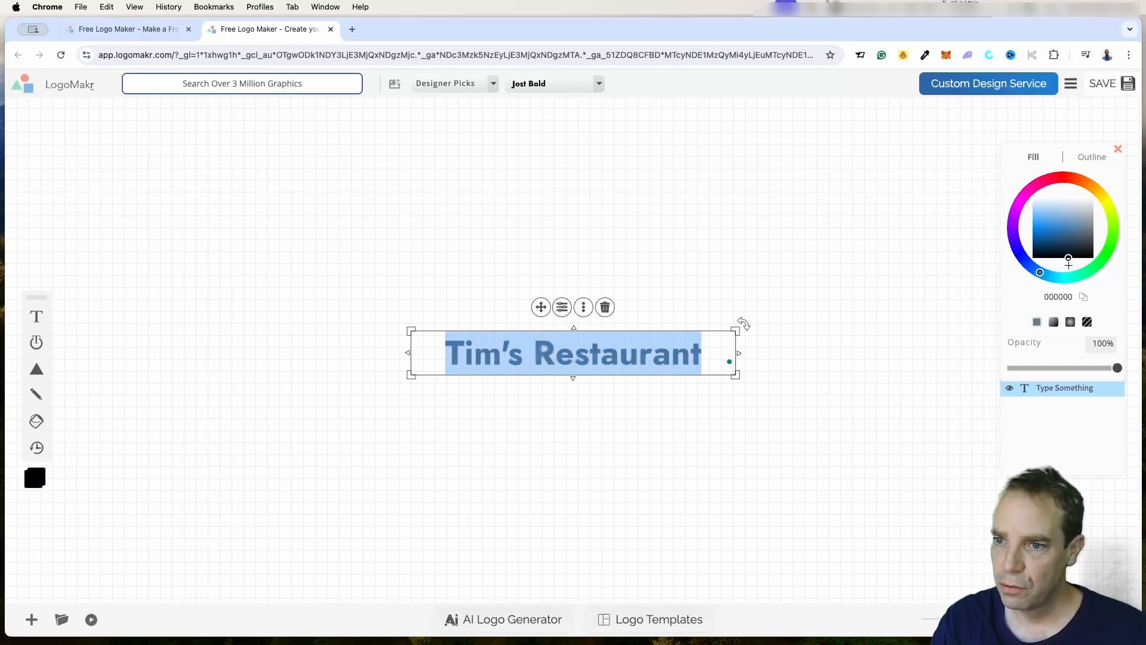
{"action": "left_click", "coordinate": [853, 333]}
Duplicate the "Tim's Restaurant" text and place the copy directly below the original.
{"action": "left_click", "coordinate": [544, 357]}
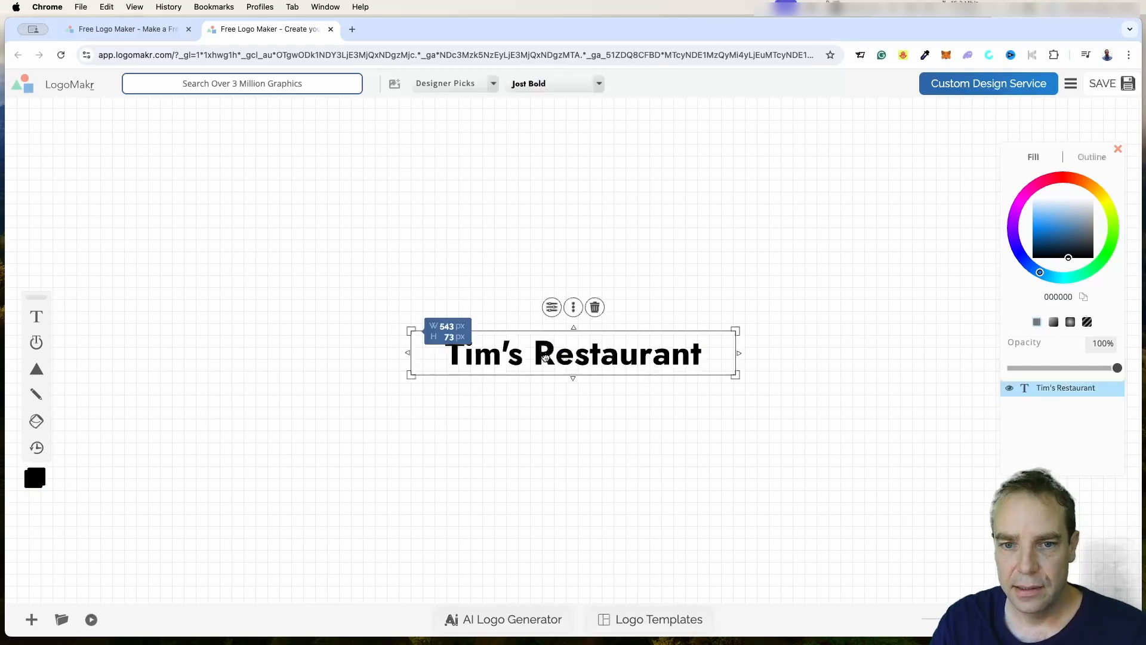
{"action": "left_click", "coordinate": [573, 308]}
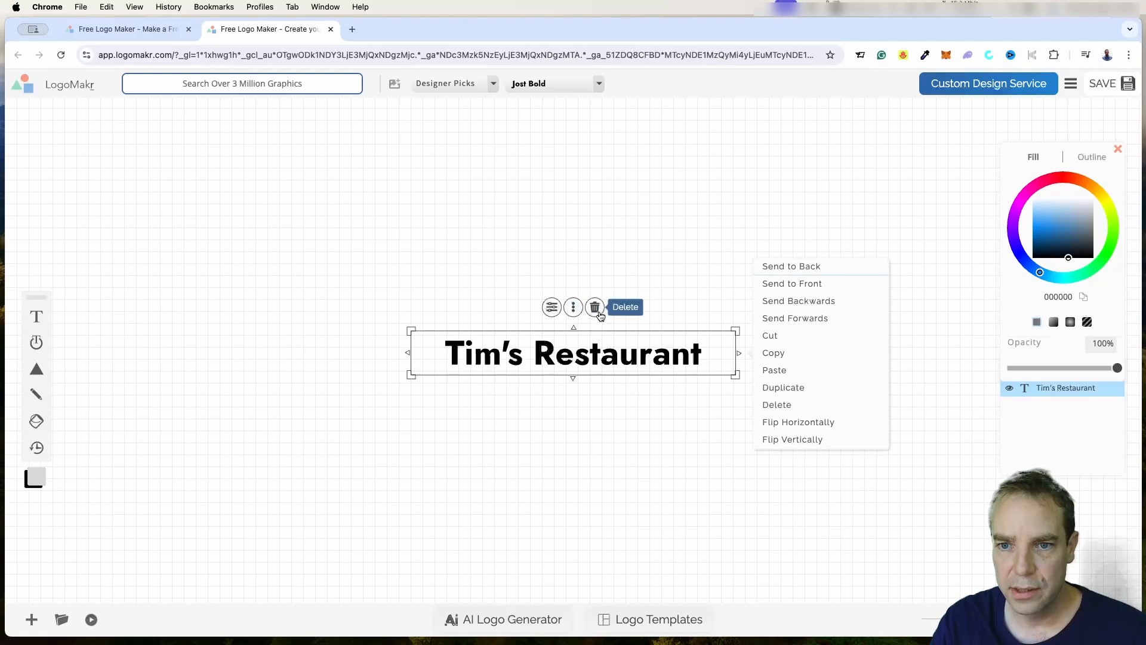
{"action": "left_click", "coordinate": [809, 388]}
{"action": "left_click_drag", "start_coordinate": [613, 355], "coordinate": [619, 408]}
Shorten the lower text copy to read only "Restaurant".
{"action": "double_click", "coordinate": [538, 411]}
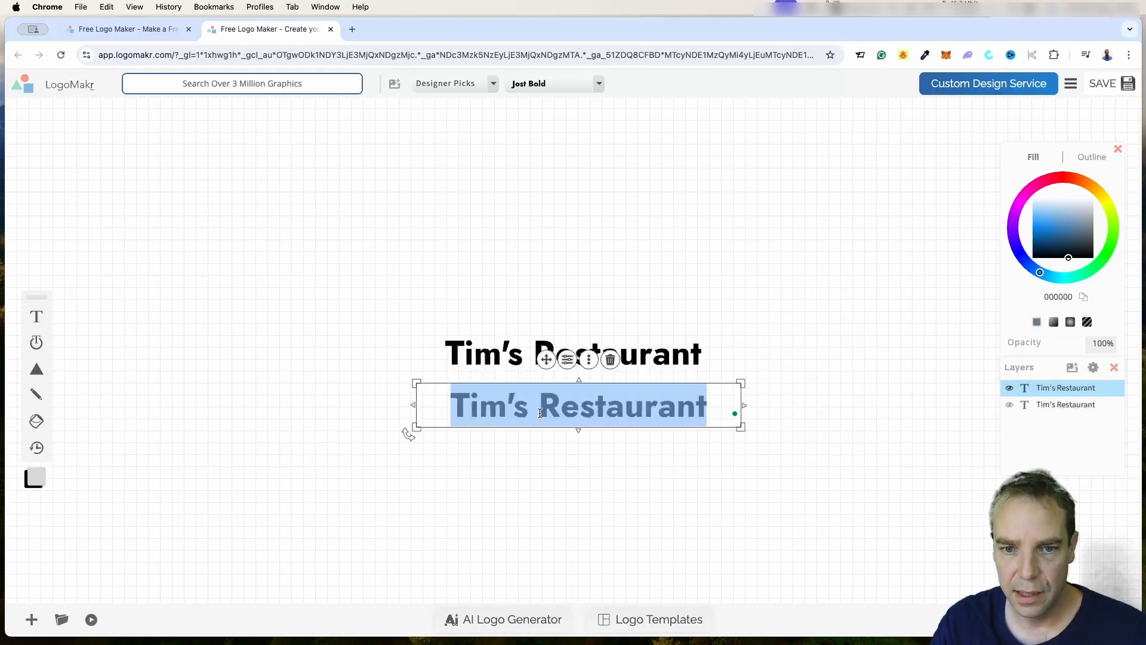
{"action": "left_click", "coordinate": [541, 406]}
{"action": "key", "text": "BackSpace"}
{"action": "key", "text": "BackSpace"}
{"action": "key", "text": "BackSpace"}
{"action": "key", "text": "BackSpace"}
{"action": "key", "text": "BackSpace"}
{"action": "key", "text": "BackSpace"}
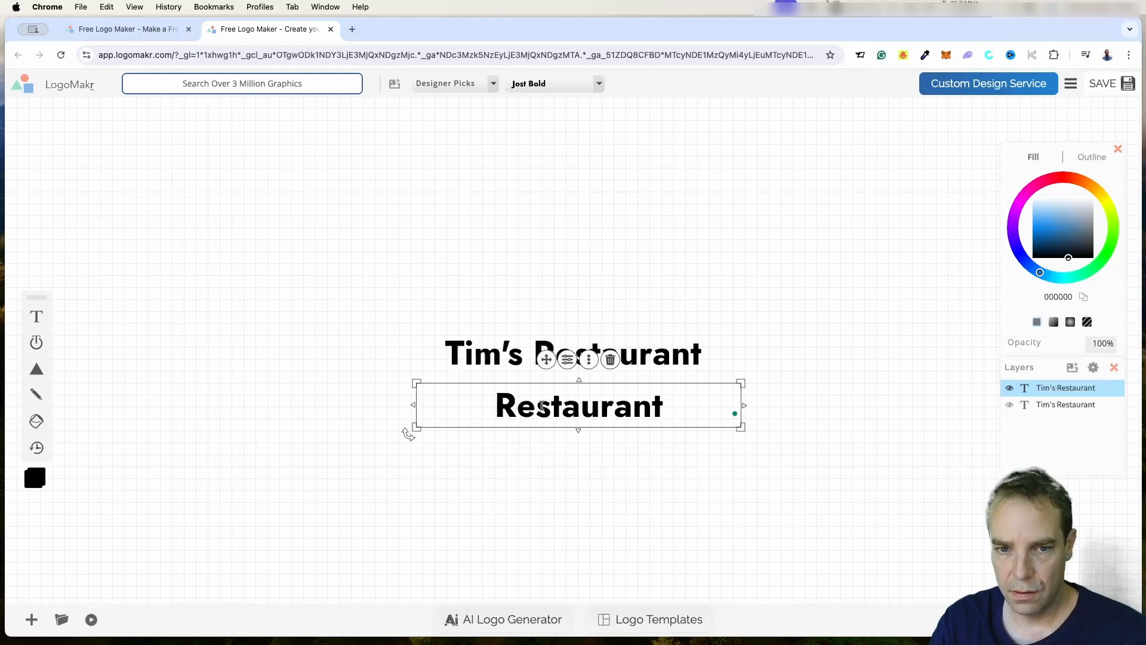
Shorten the upper text line to read only "Tim's".
{"action": "left_click", "coordinate": [530, 347]}
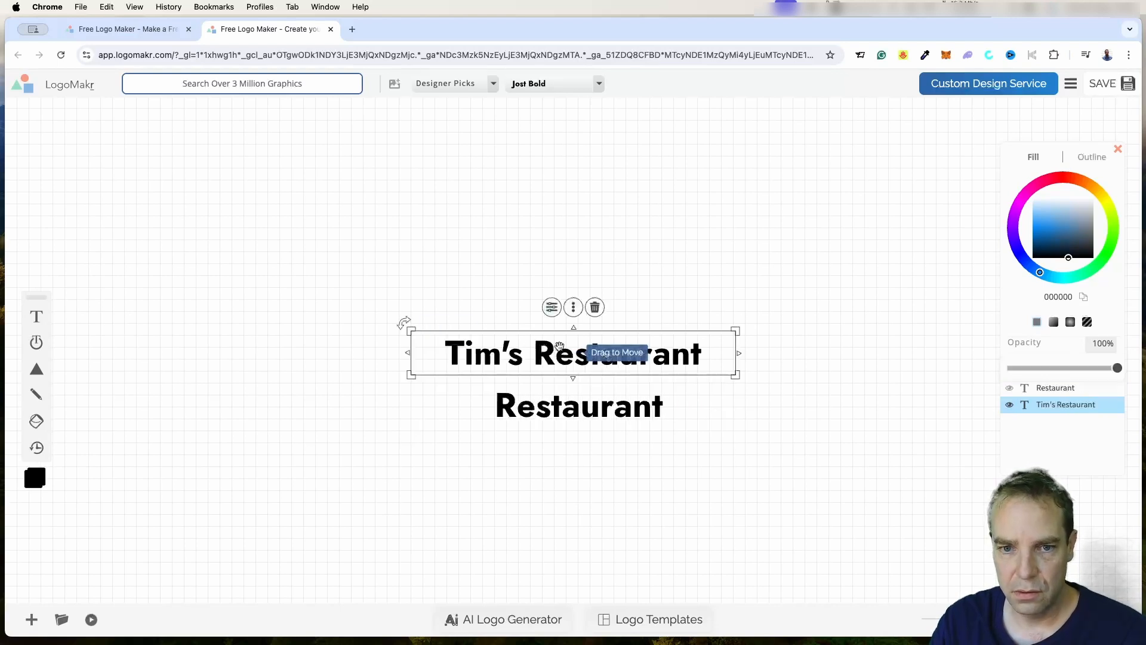
{"action": "double_click", "coordinate": [683, 350]}
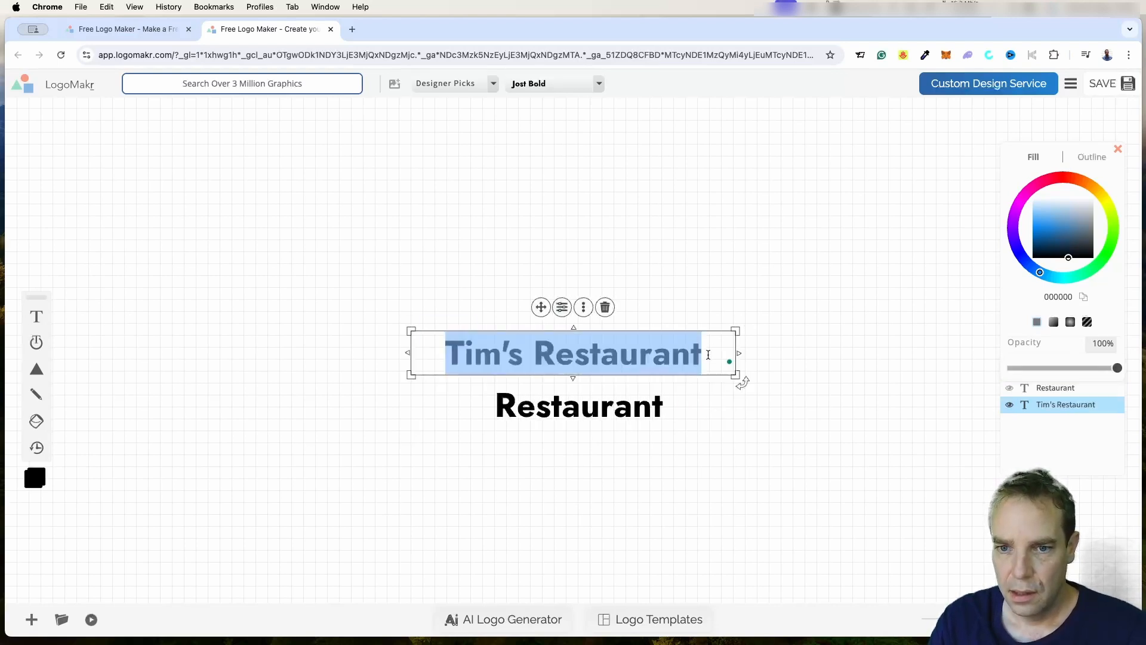
{"action": "left_click", "coordinate": [742, 378]}
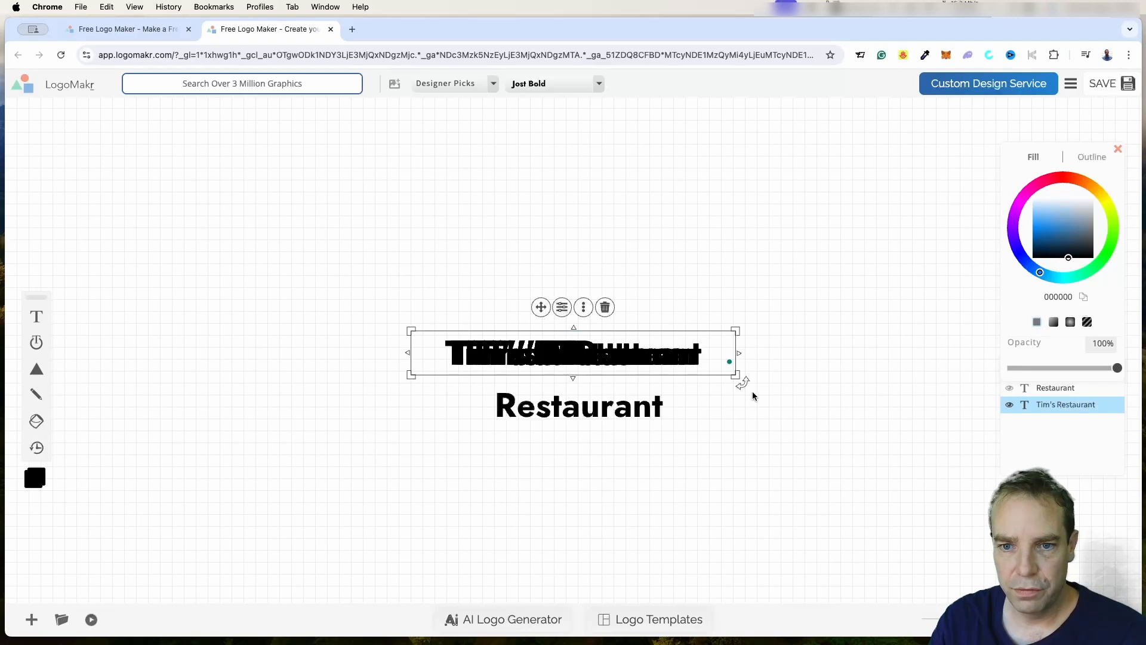
{"action": "left_click", "coordinate": [766, 408]}
{"action": "left_click_drag", "start_coordinate": [547, 359], "coordinate": [577, 348]}
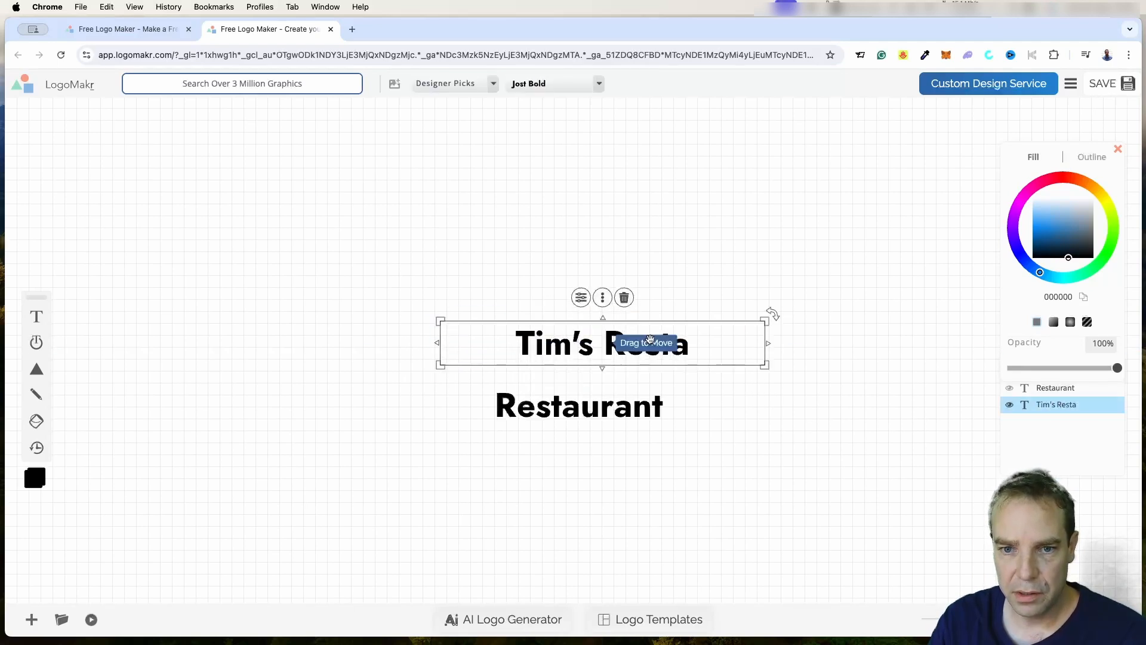
{"action": "double_click", "coordinate": [685, 342]}
{"action": "left_click", "coordinate": [698, 348]}
{"action": "key", "text": "BackSpace"}
{"action": "key", "text": "BackSpace"}
{"action": "key", "text": "BackSpace"}
{"action": "key", "text": "BackSpace"}
{"action": "key", "text": "BackSpace"}
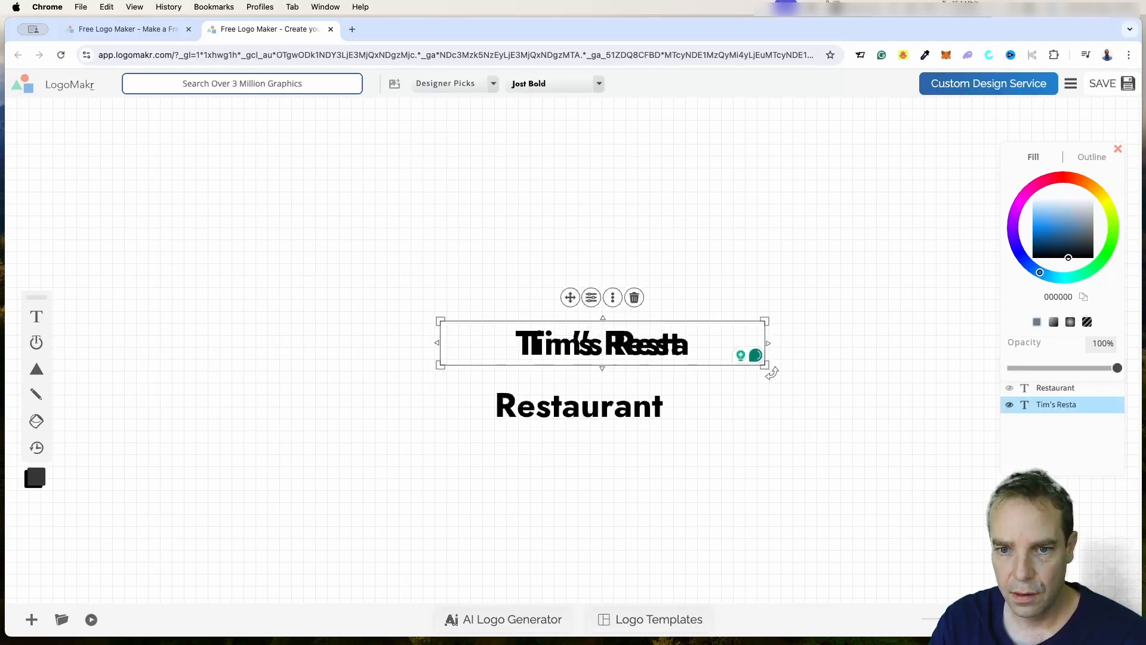
{"action": "left_click", "coordinate": [822, 436]}
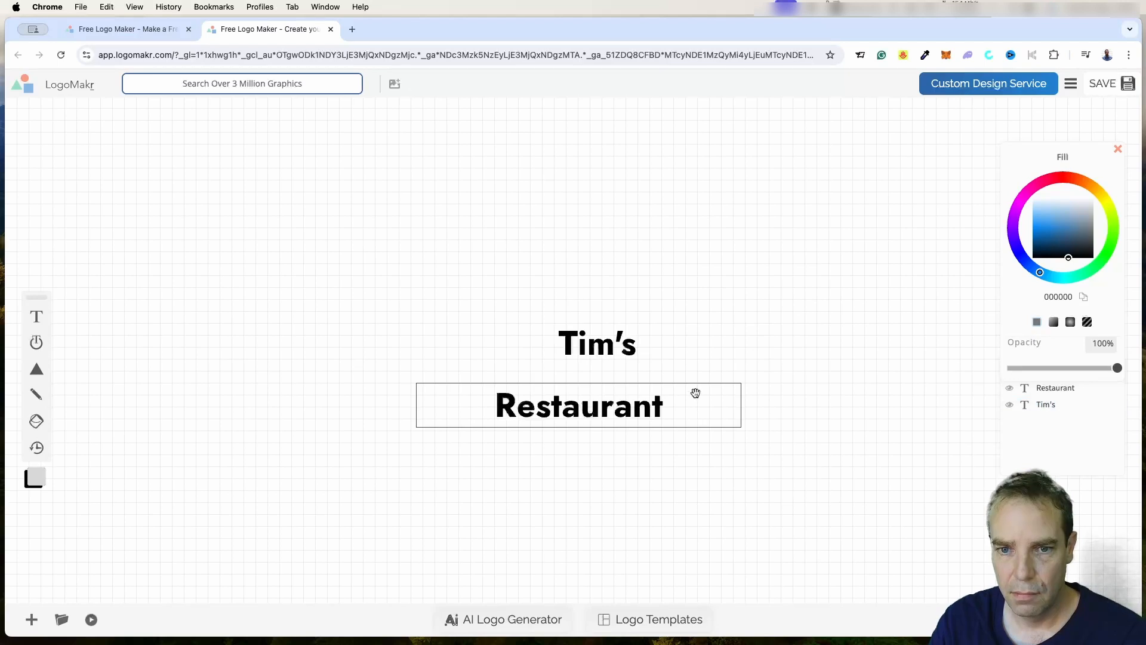
Move the "Tim's" text so it sits roughly centred just above "Restaurant".
{"action": "left_click", "coordinate": [647, 363]}
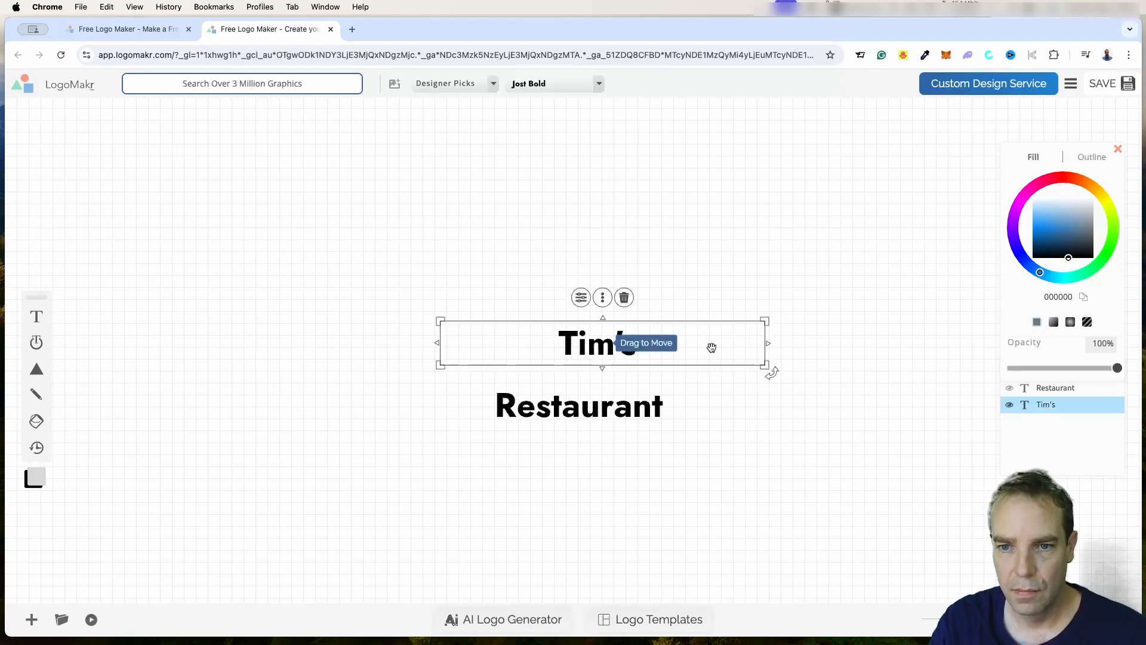
{"action": "left_click_drag", "start_coordinate": [765, 334], "coordinate": [588, 363]}
{"action": "left_click", "coordinate": [383, 330]}
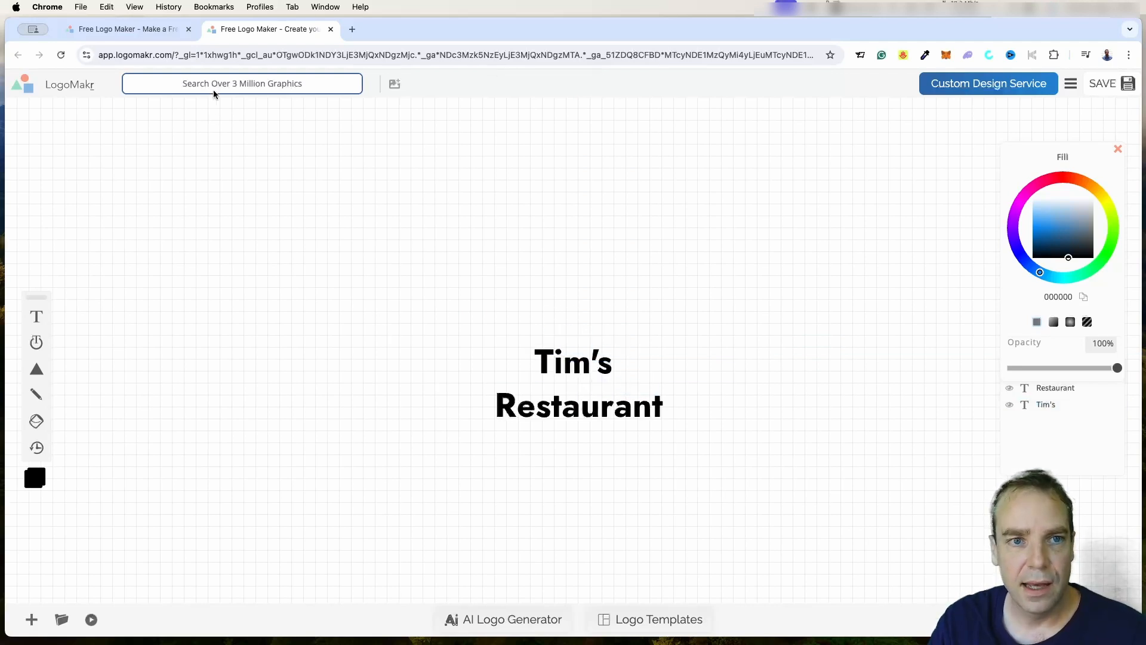
Search the graphics library for "restaurant" and browse through the icons for a suitable logo symbol.
{"action": "left_click", "coordinate": [215, 88]}
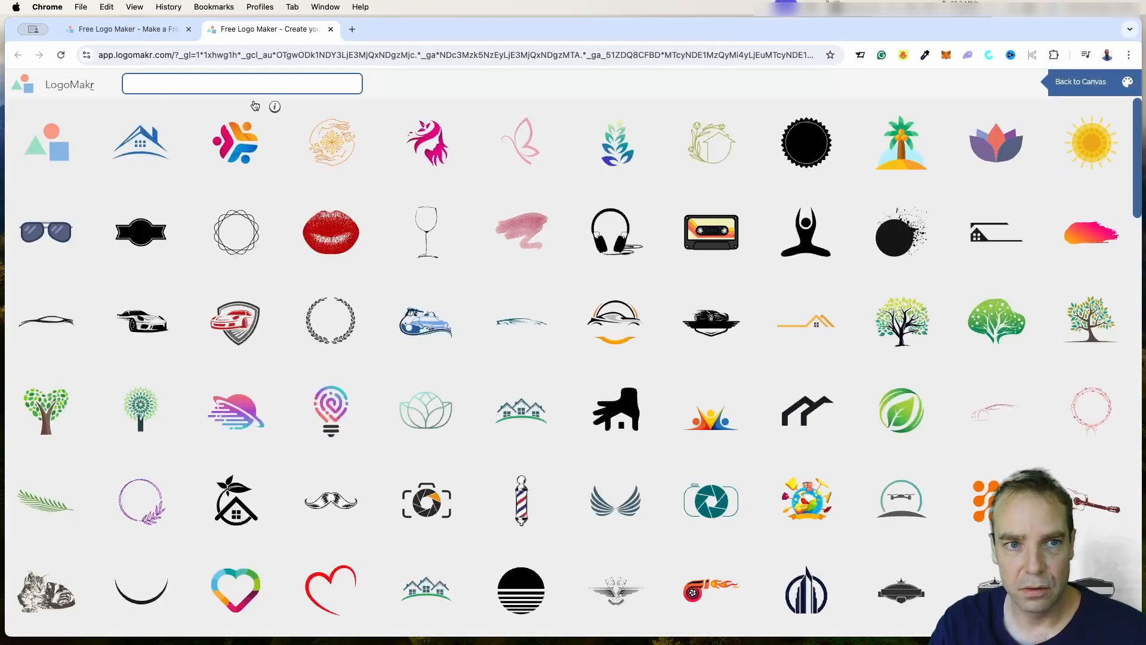
{"action": "type", "text": "restau"}
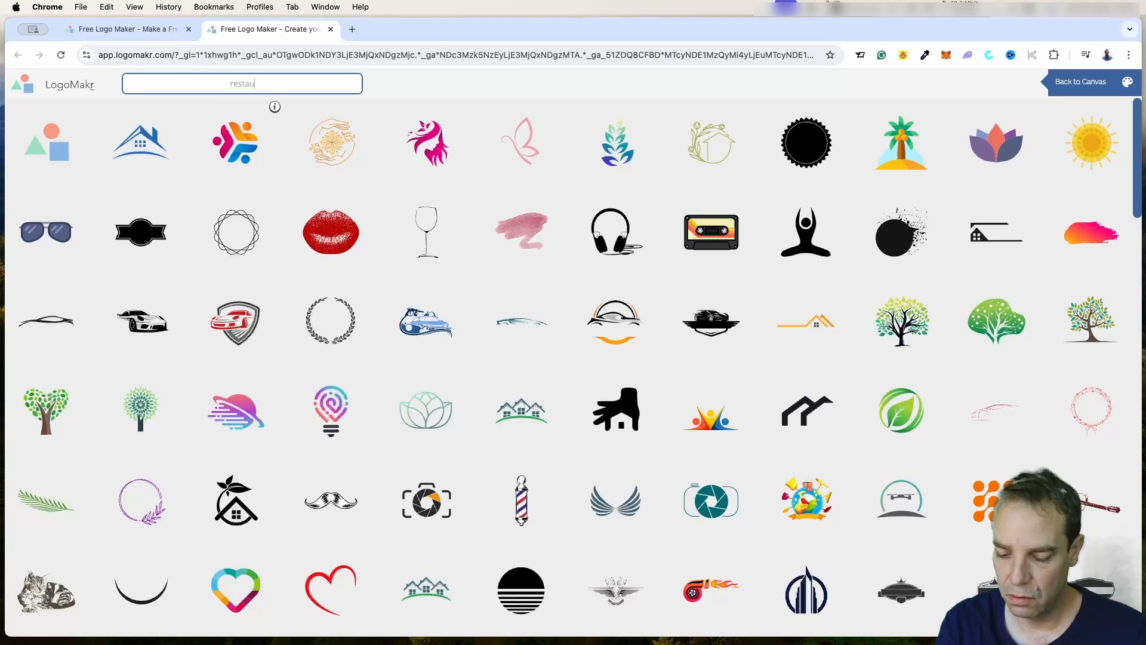
{"action": "type", "text": "rant"}
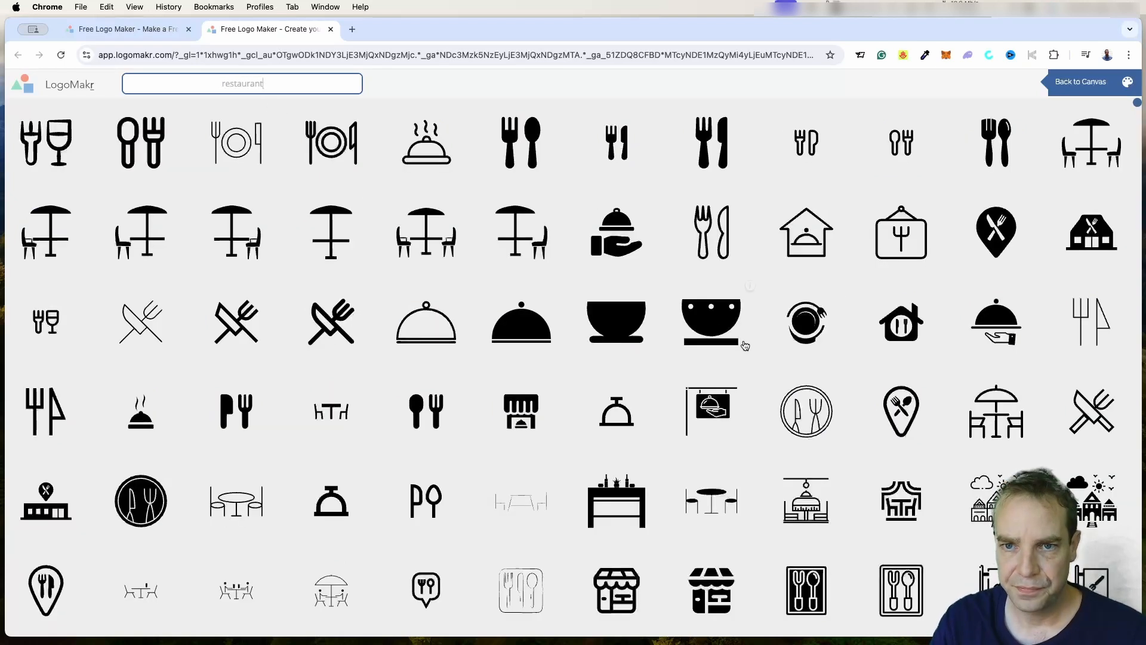
{"action": "scroll", "coordinate": [705, 320], "scroll_direction": "down", "scroll_amount": 5}
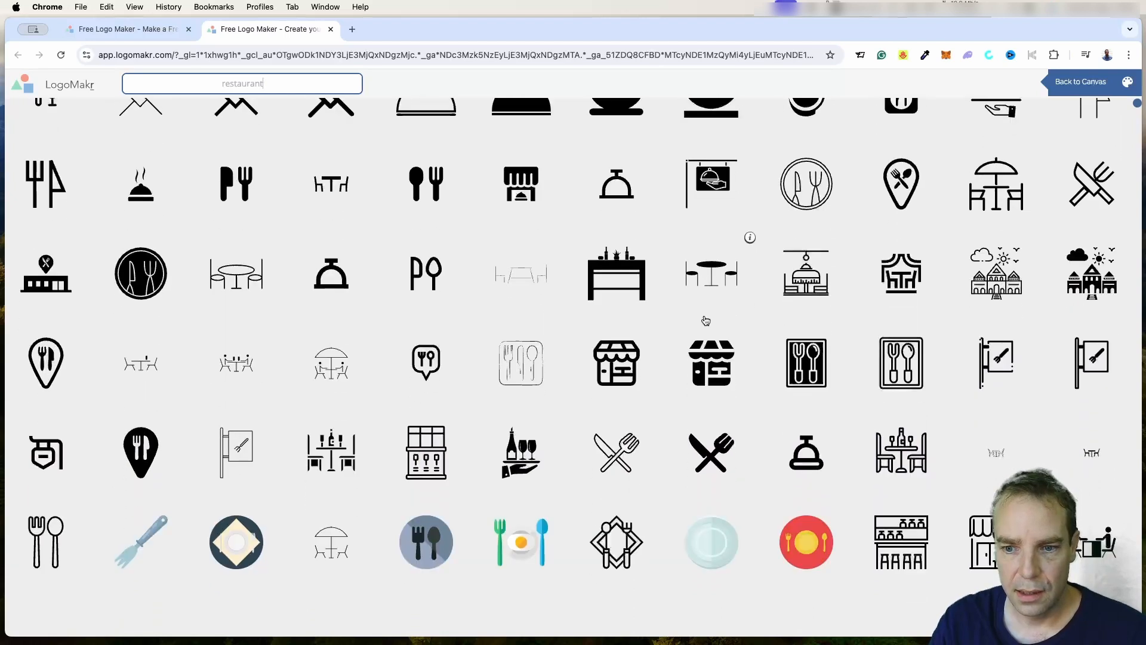
{"action": "scroll", "coordinate": [706, 321], "scroll_direction": "down", "scroll_amount": 6}
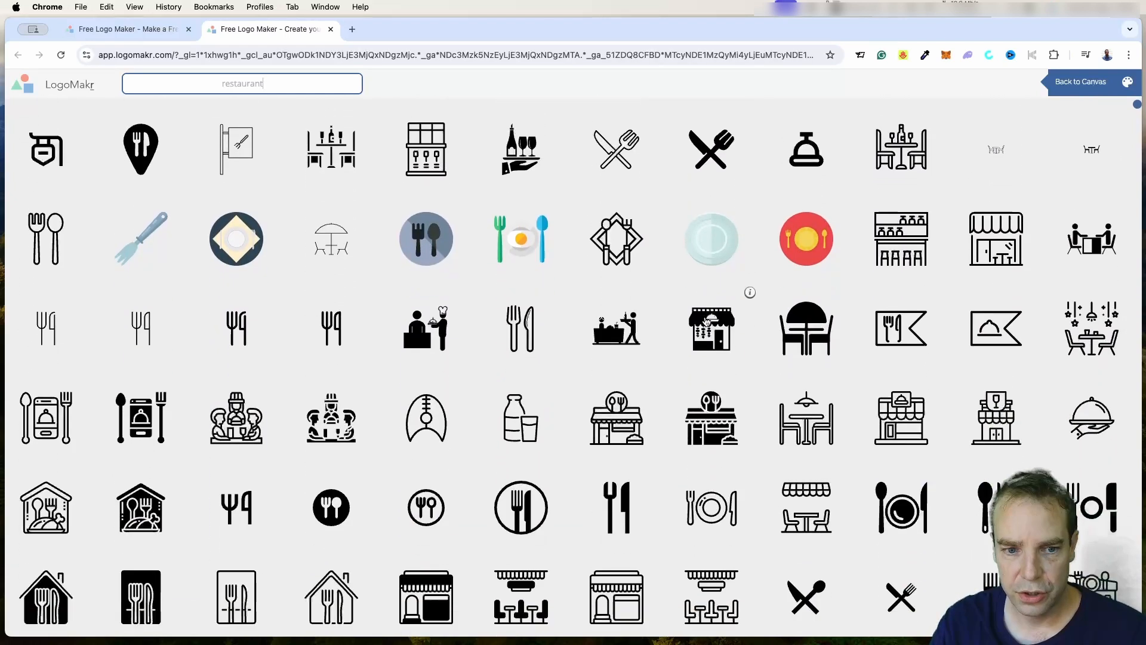
{"action": "scroll", "coordinate": [706, 320], "scroll_direction": "down", "scroll_amount": 6}
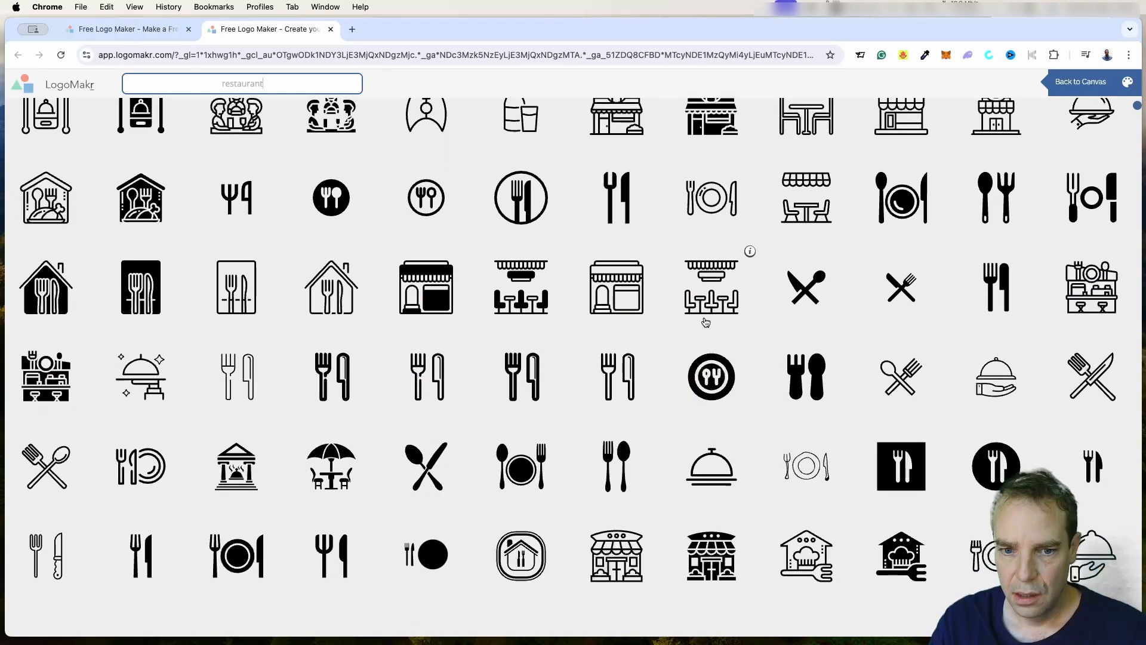
{"action": "scroll", "coordinate": [706, 322], "scroll_direction": "down", "scroll_amount": 7}
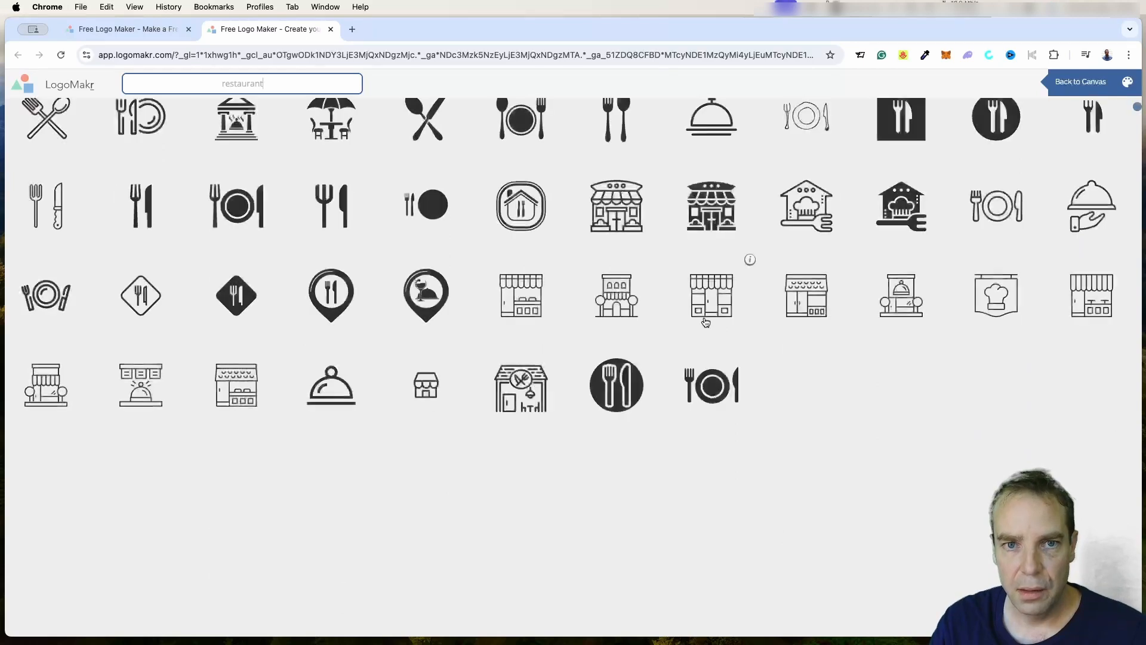
{"action": "scroll", "coordinate": [706, 321], "scroll_direction": "down", "scroll_amount": 5}
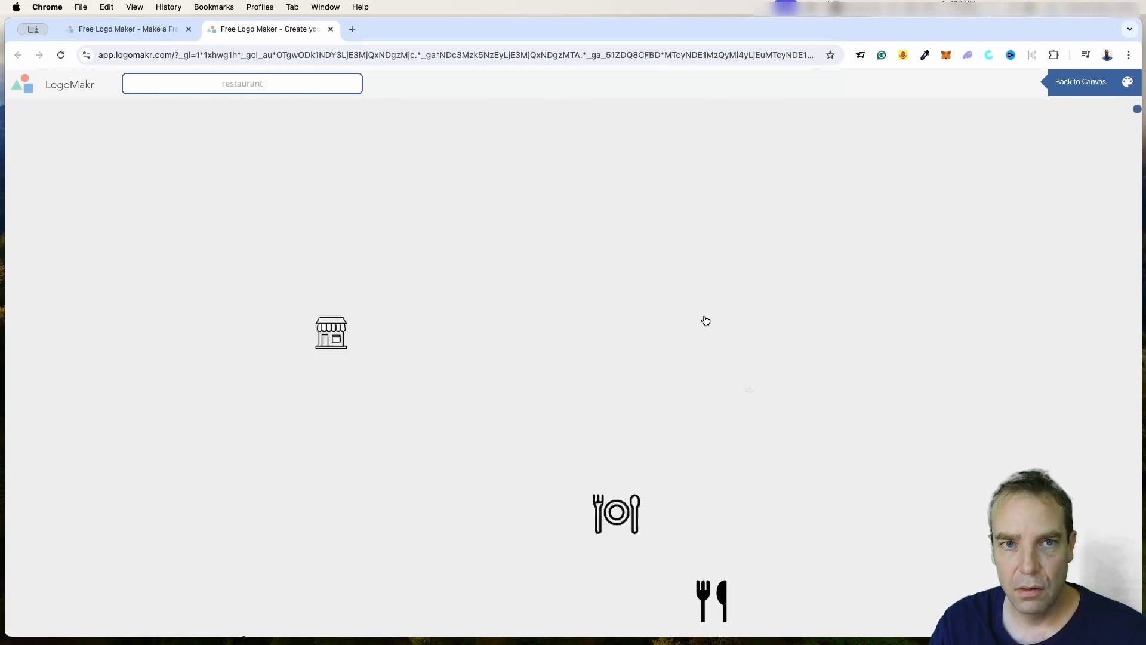
Search the graphics library for "chef", add the solid black chef's hat with three slots, and place it centred just above "Tim's".
{"action": "double_click", "coordinate": [271, 82]}
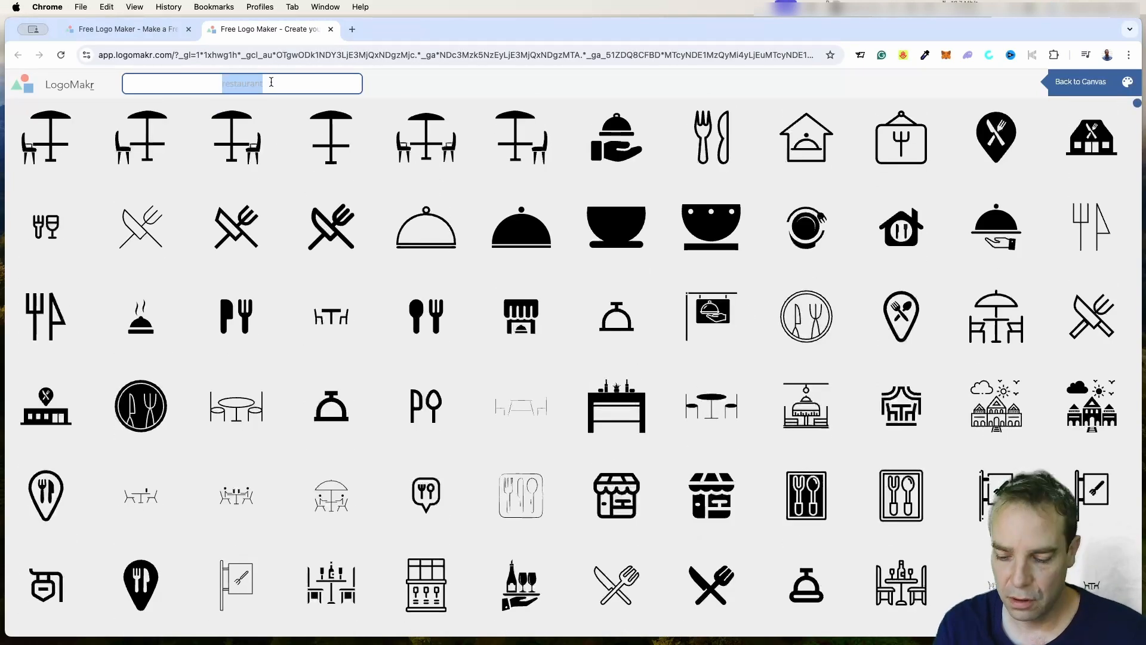
{"action": "type", "text": "chef"}
{"action": "key", "text": "Return"}
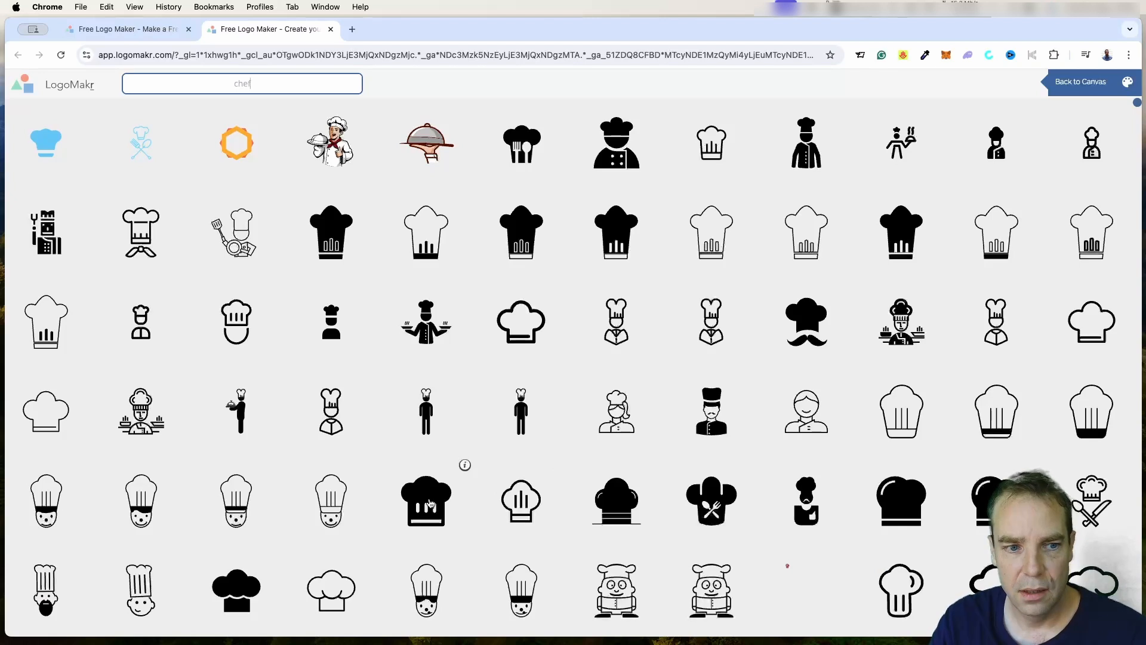
{"action": "left_click", "coordinate": [430, 503]}
{"action": "left_click_drag", "start_coordinate": [588, 322], "coordinate": [584, 255]}
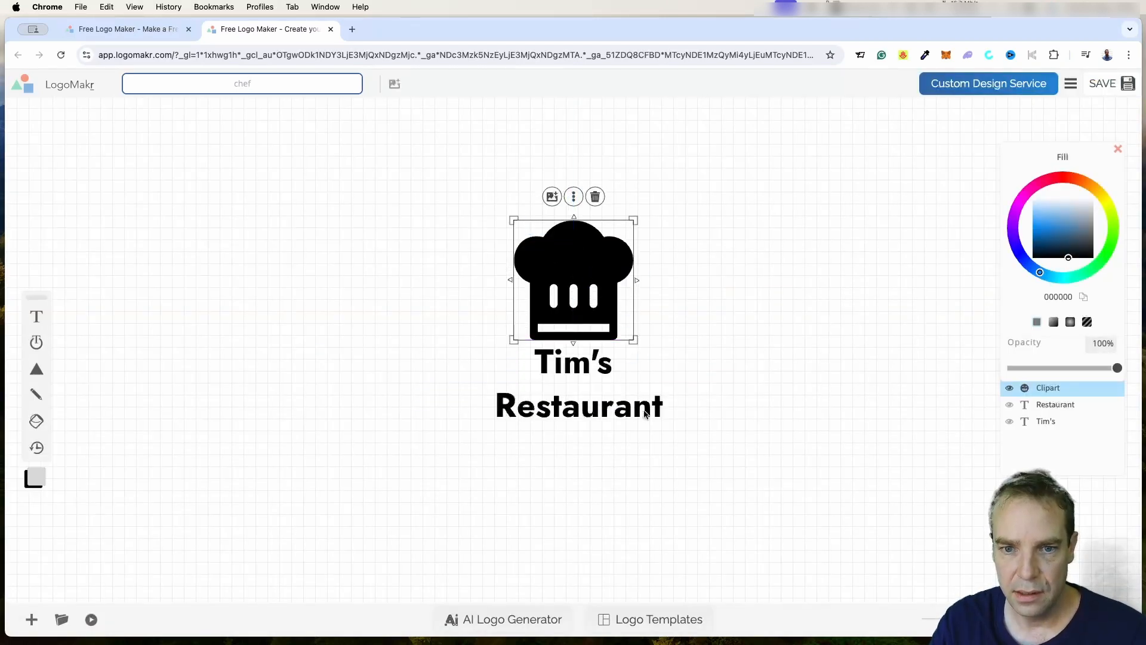
{"action": "left_click", "coordinate": [707, 363]}
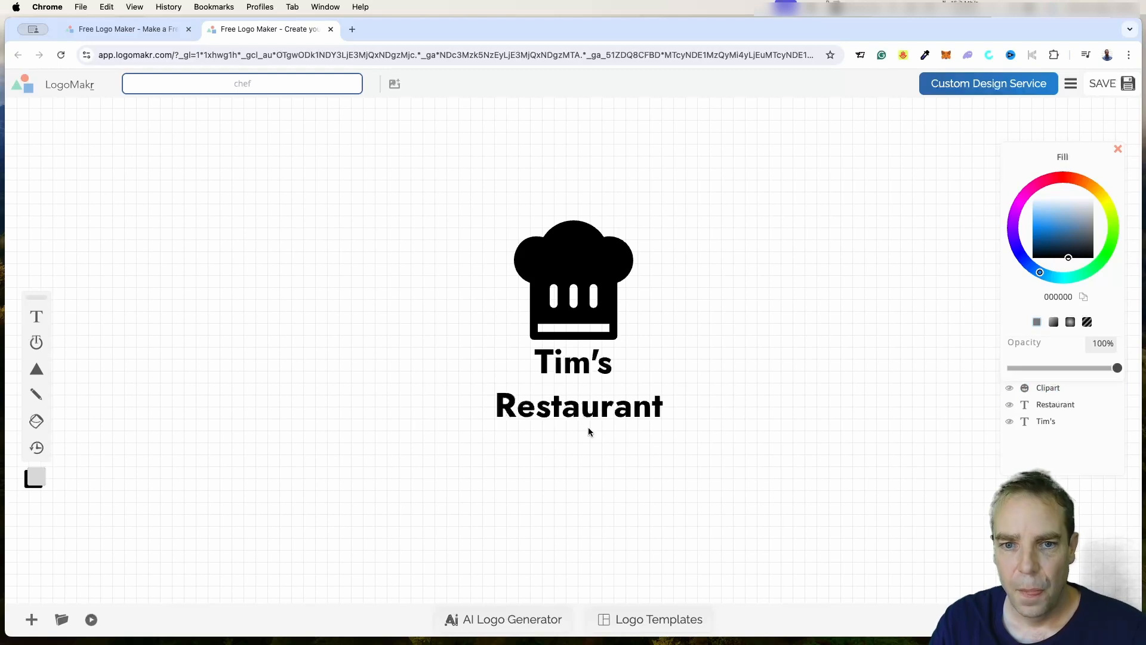
Search the graphics library for "fork", add the solid black upright dinner fork, and place it to the right of the "Restaurant" text.
{"action": "left_click", "coordinate": [276, 84]}
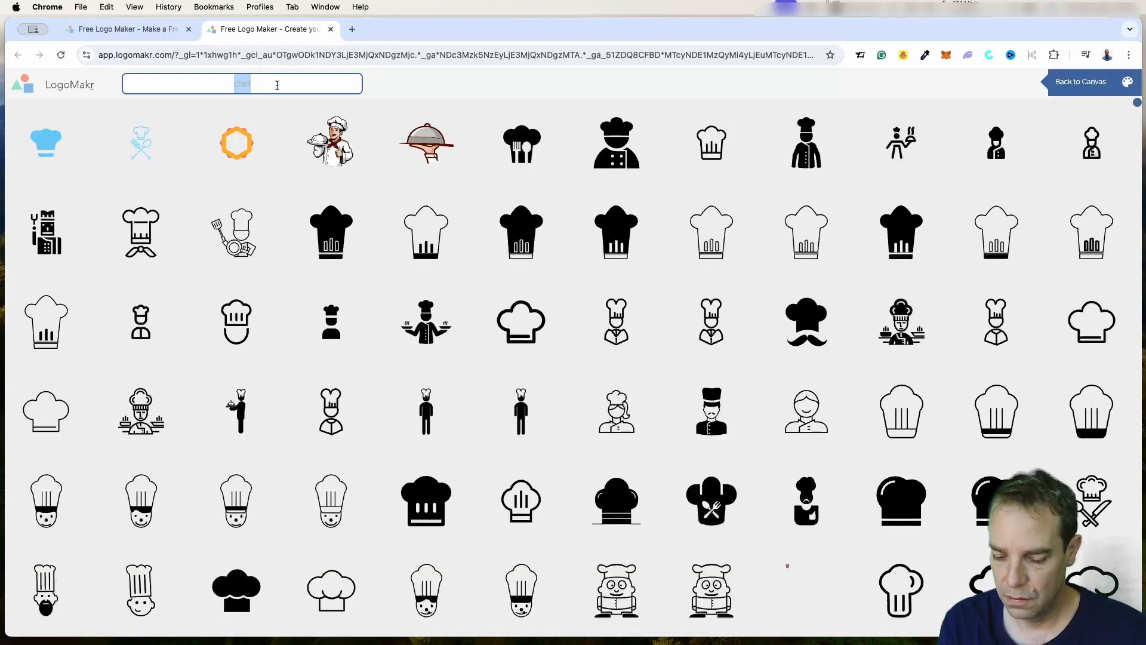
{"action": "type", "text": "fork"}
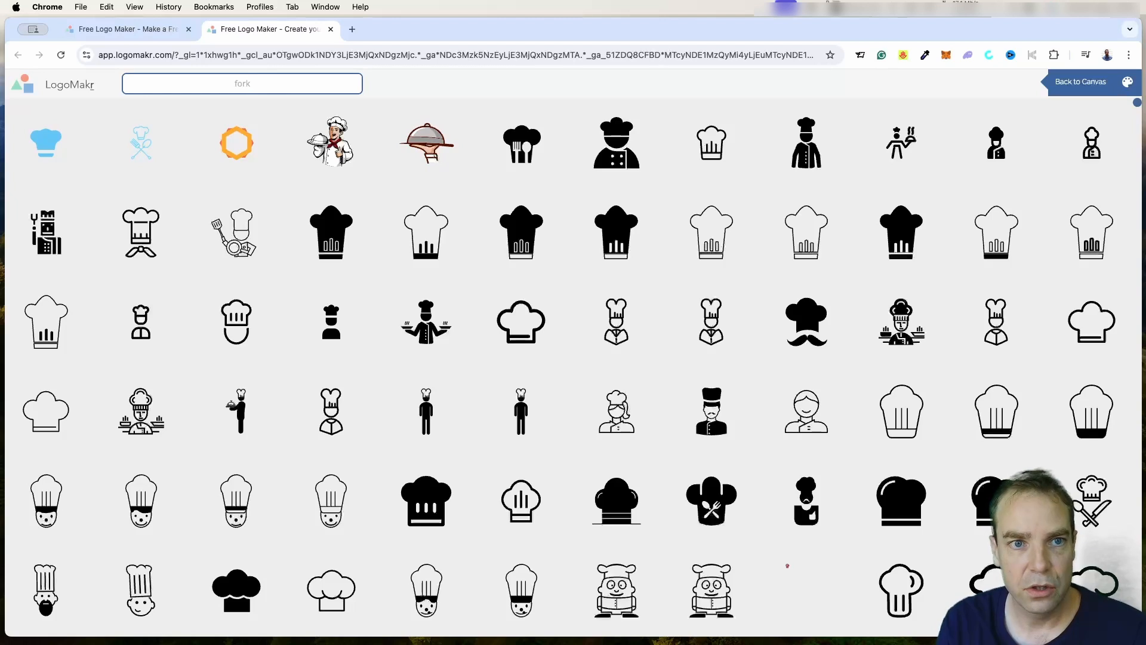
{"action": "key", "text": "Return"}
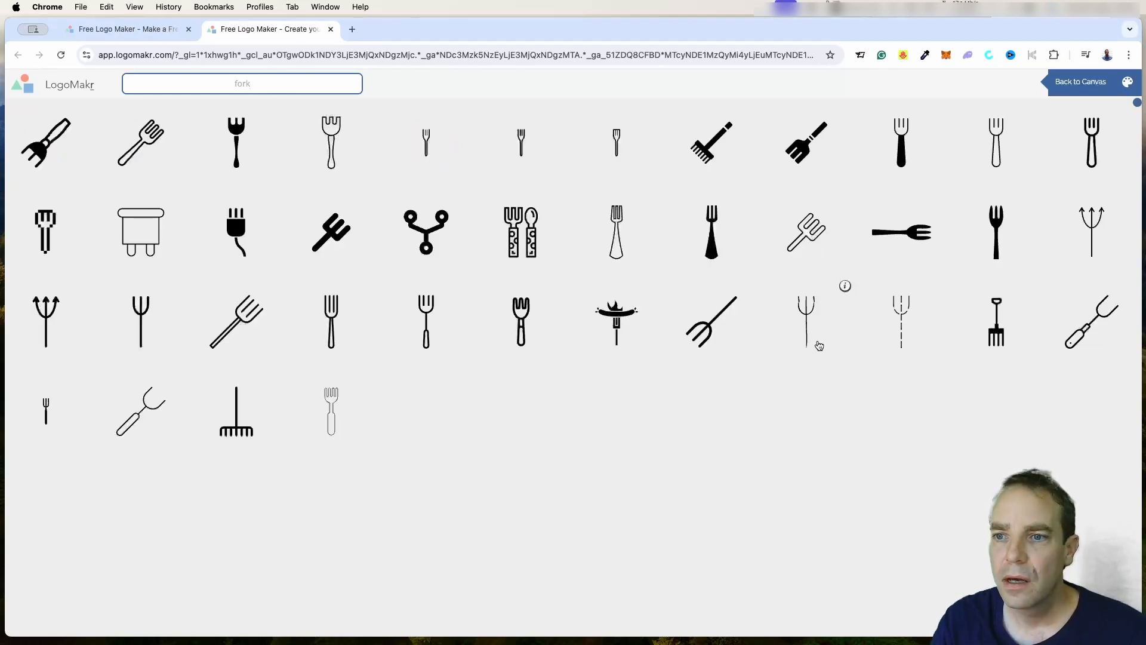
{"action": "left_click", "coordinate": [996, 229]}
{"action": "left_click_drag", "start_coordinate": [507, 119], "coordinate": [722, 373]}
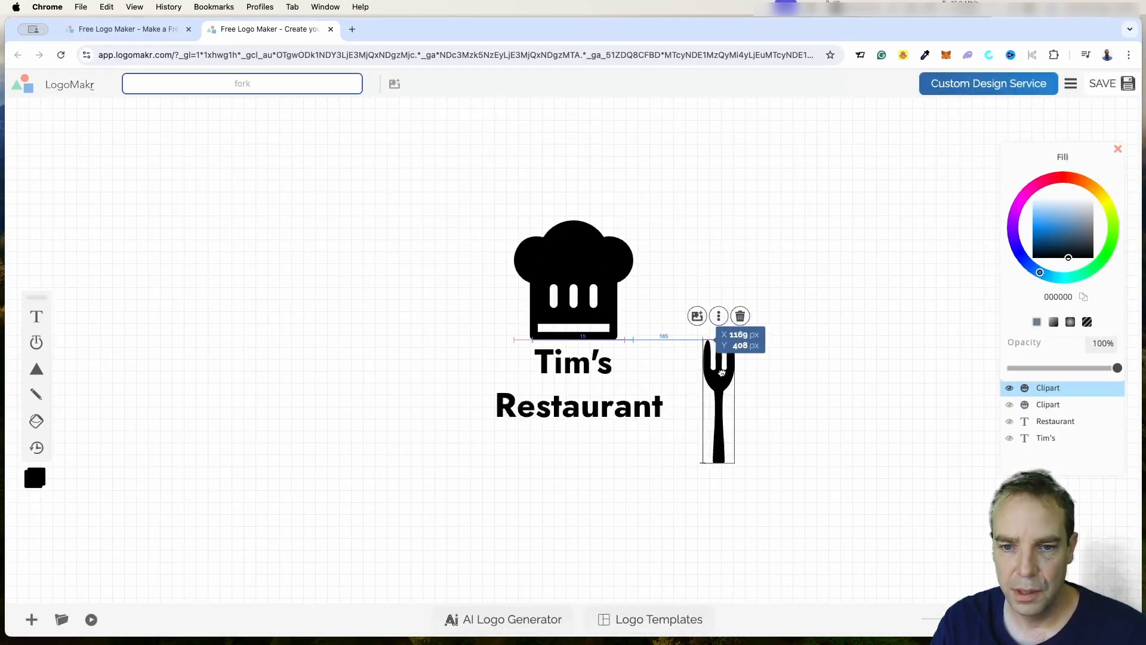
Search the graphics library for "knife" and add the solid black upright knife with its blade pointing up.
{"action": "left_click", "coordinate": [255, 81]}
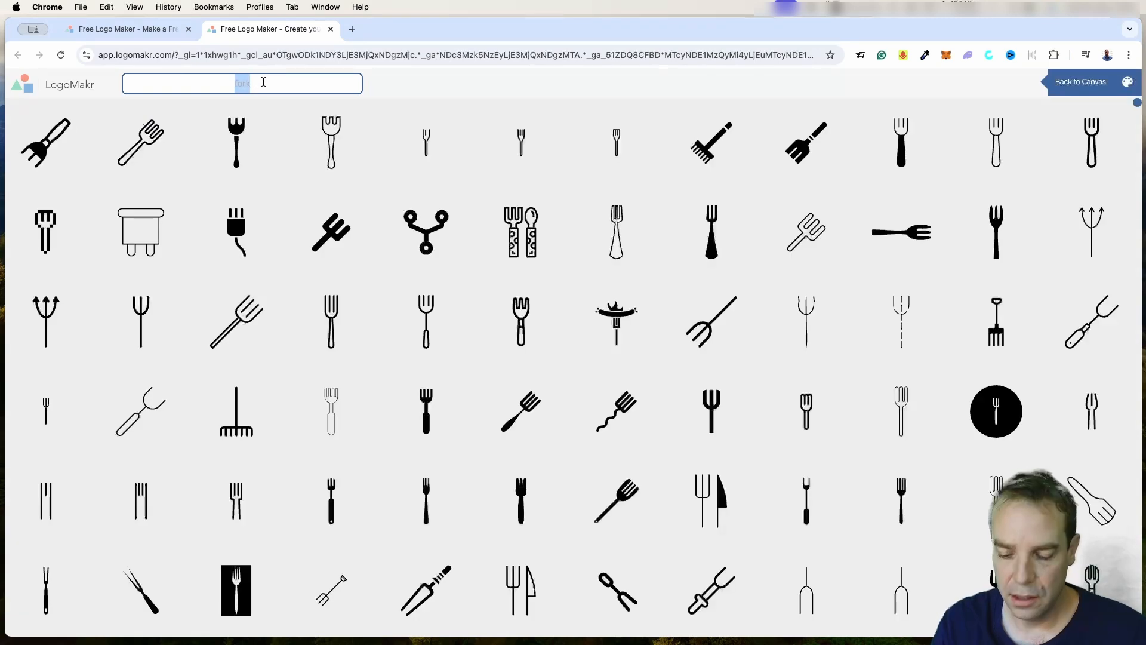
{"action": "type", "text": "k"}
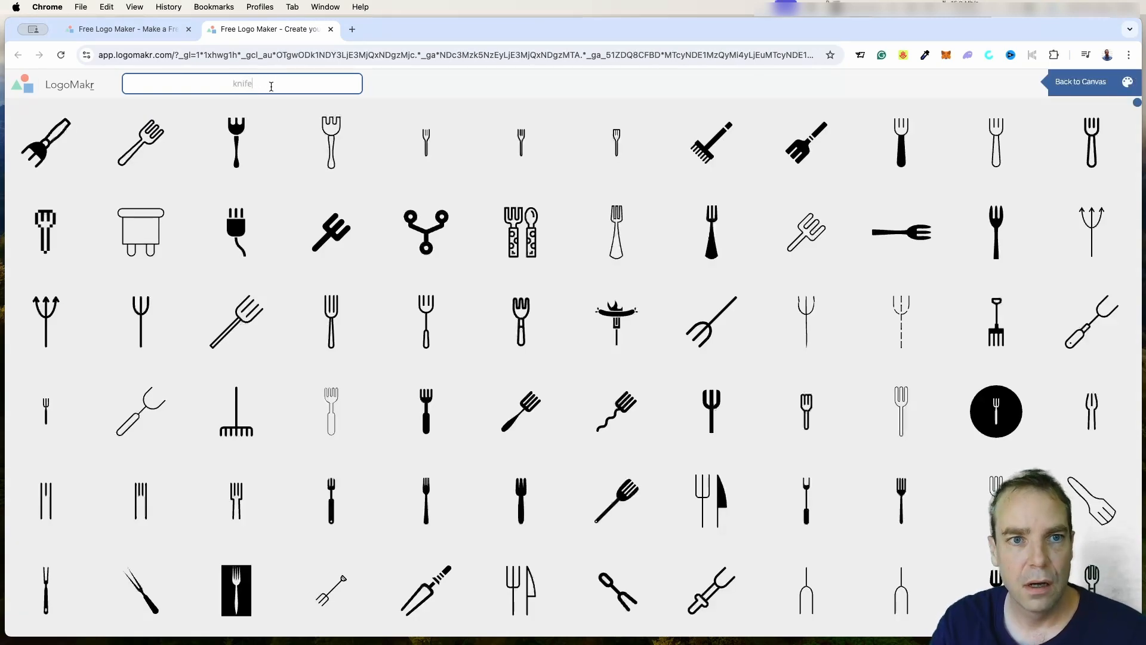
{"action": "type", "text": "nife"}
{"action": "key", "text": "Return"}
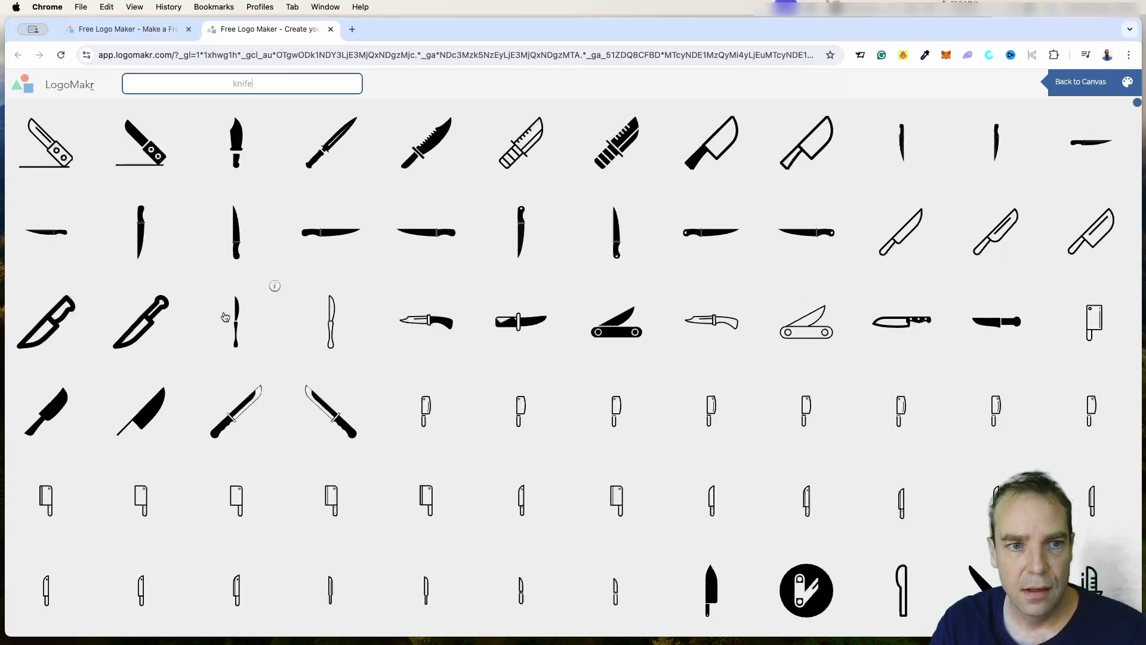
{"action": "left_click", "coordinate": [614, 237]}
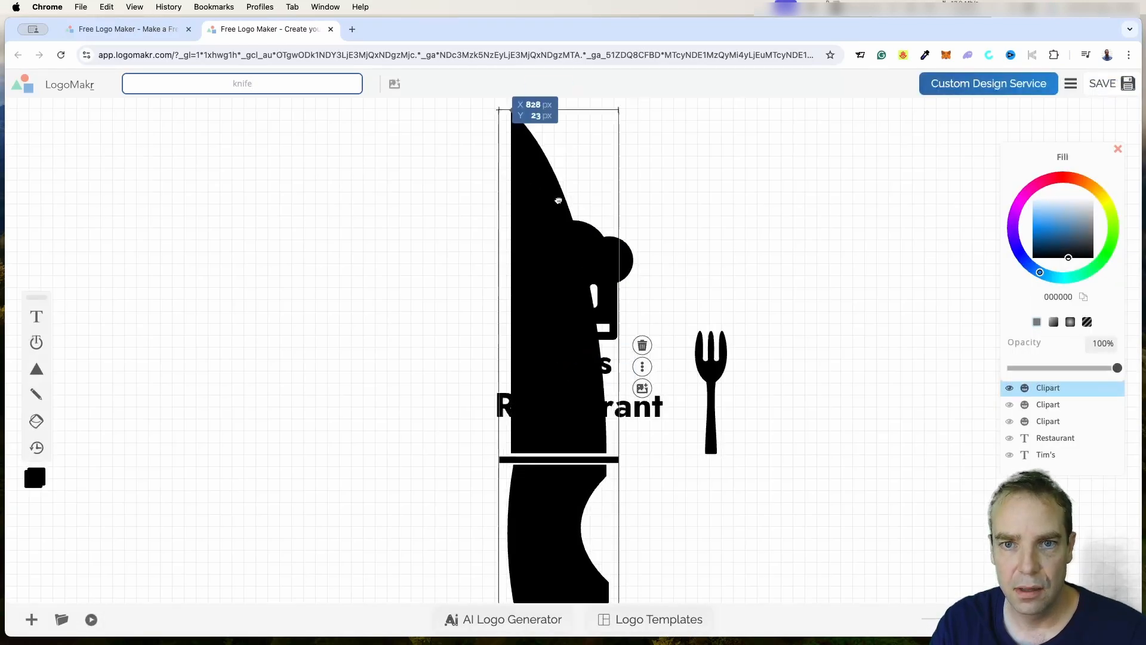
Shrink the oversized knife to slightly taller than the fork and place it to the left of the "Restaurant" text.
{"action": "left_click_drag", "start_coordinate": [558, 201], "coordinate": [430, 236]}
{"action": "left_click_drag", "start_coordinate": [494, 146], "coordinate": [415, 476]}
{"action": "left_click_drag", "start_coordinate": [400, 531], "coordinate": [418, 337]}
{"action": "left_click_drag", "start_coordinate": [441, 276], "coordinate": [430, 309]}
{"action": "left_click_drag", "start_coordinate": [409, 452], "coordinate": [413, 442]}
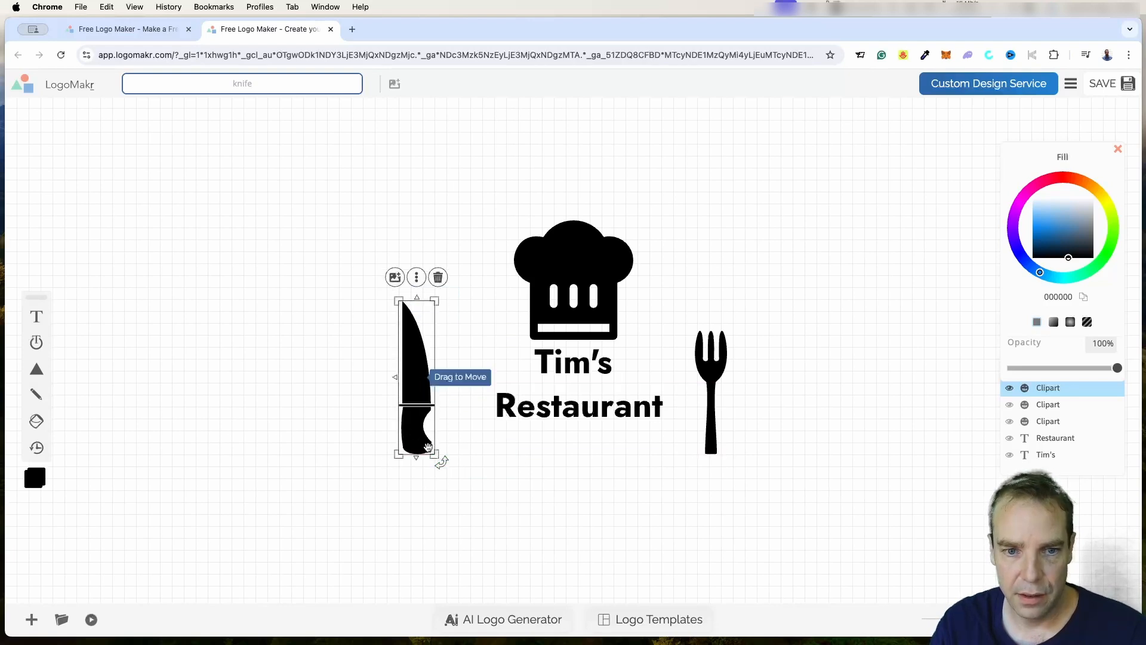
{"action": "left_click_drag", "start_coordinate": [417, 418], "coordinate": [448, 425]}
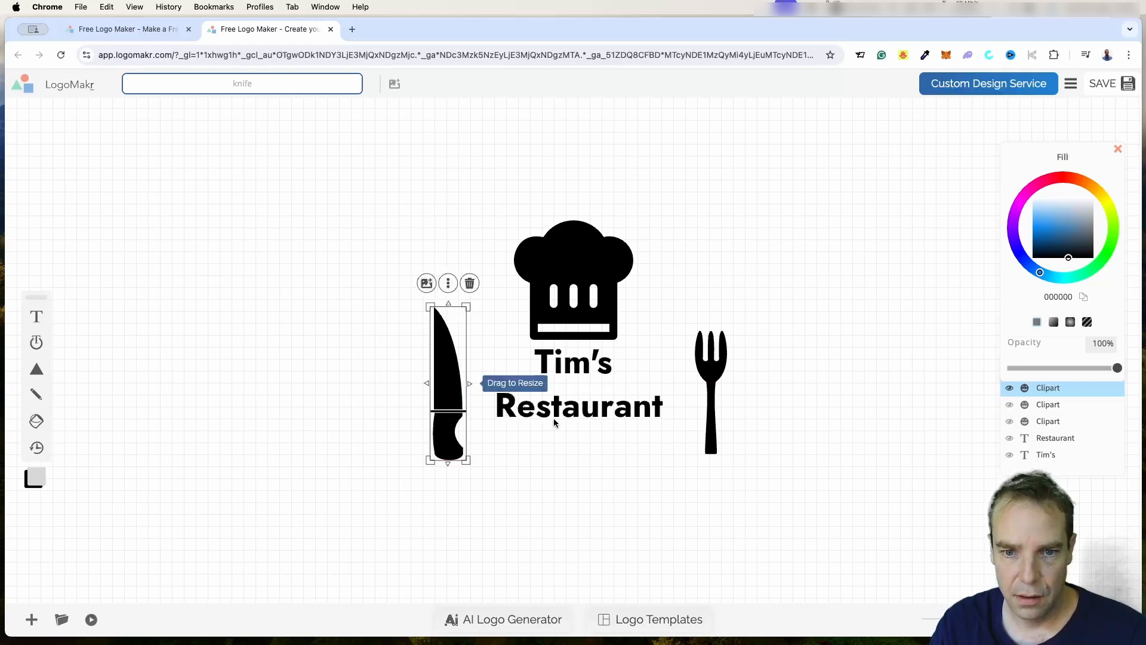
Change the chef's hat fill to yellow-green c2c810.
{"action": "left_click", "coordinate": [573, 286]}
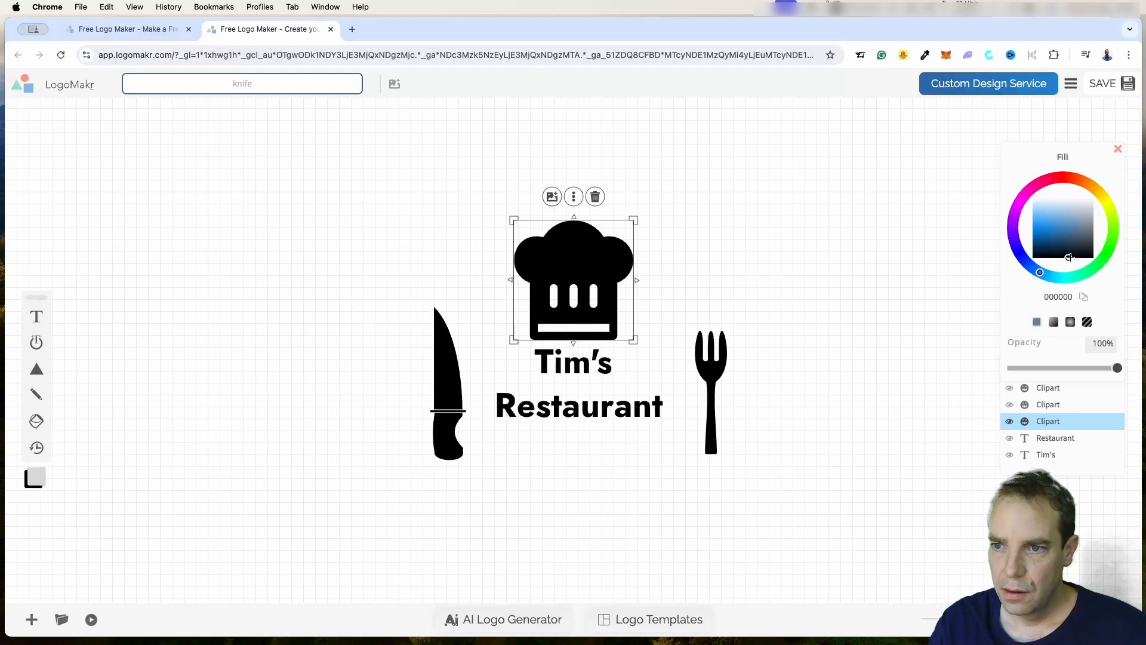
{"action": "left_click_drag", "start_coordinate": [1101, 209], "coordinate": [1034, 237]}
{"action": "left_click_drag", "start_coordinate": [1034, 238], "coordinate": [1039, 234]}
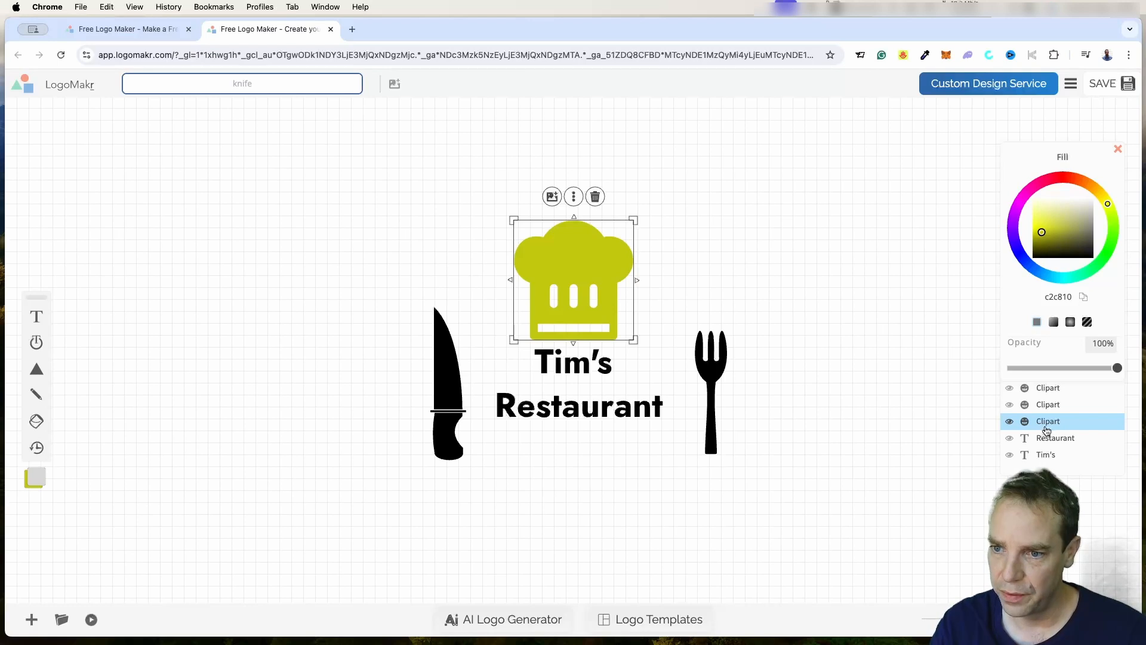
Rotate the fork slightly clockwise so its prongs lean outward from the text.
{"action": "left_click", "coordinate": [1046, 389]}
{"action": "left_click", "coordinate": [1049, 406]}
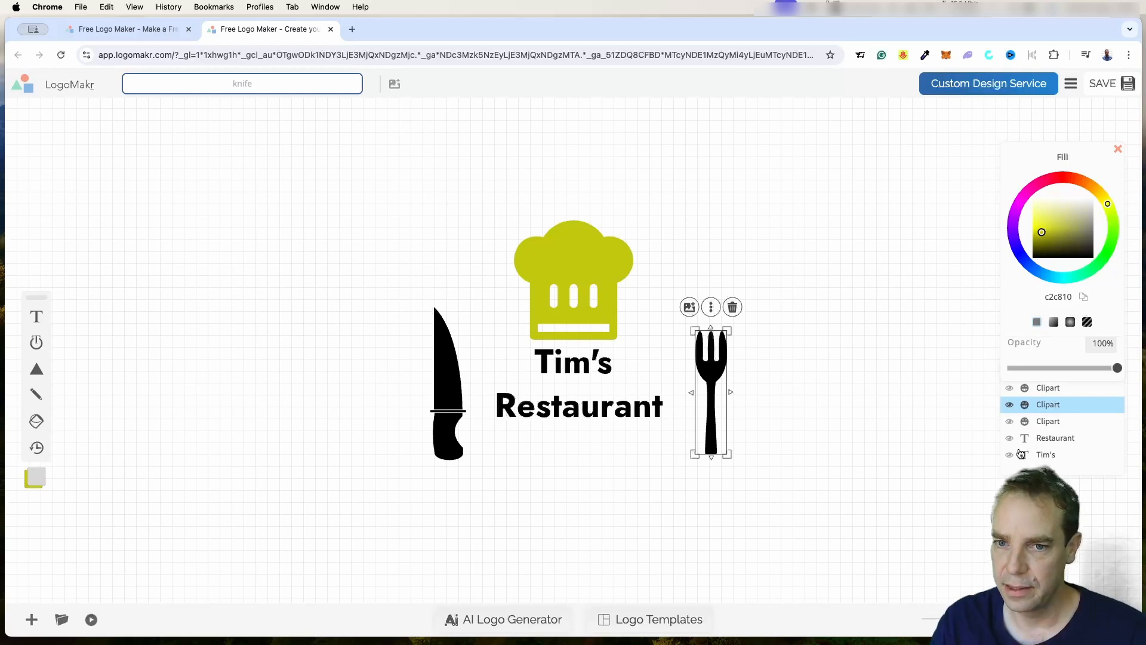
{"action": "left_click_drag", "start_coordinate": [733, 460], "coordinate": [725, 464]}
Shrink the knife to about the fork's height, placing it beside the fork to compare their sizes.
{"action": "left_click", "coordinate": [438, 446]}
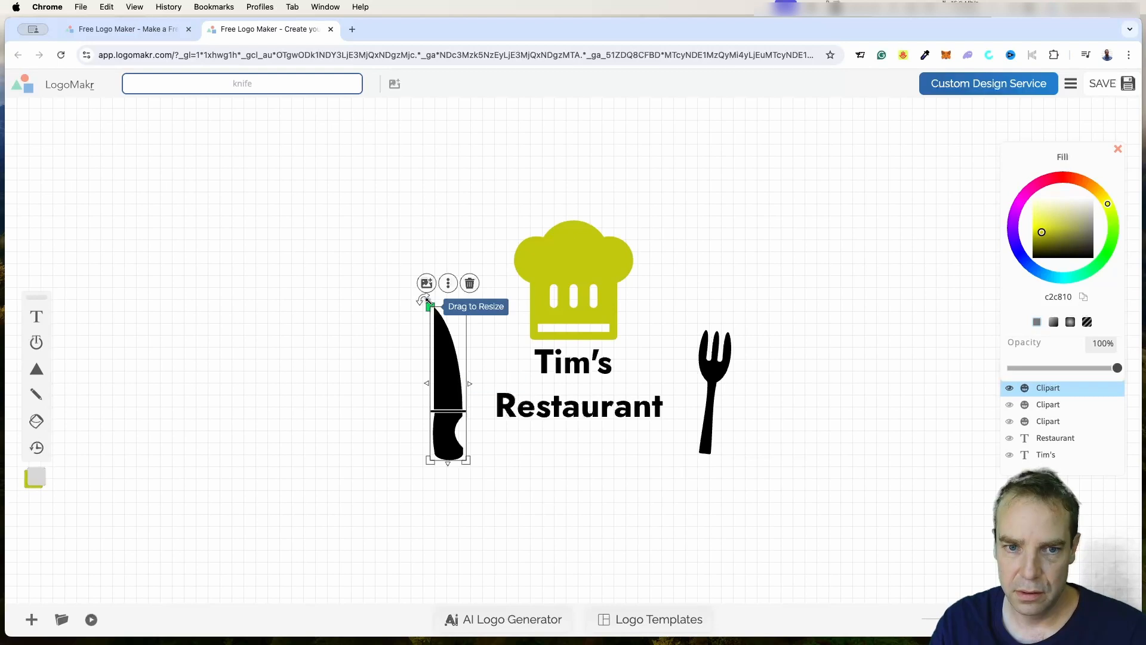
{"action": "left_click_drag", "start_coordinate": [427, 302], "coordinate": [431, 326]}
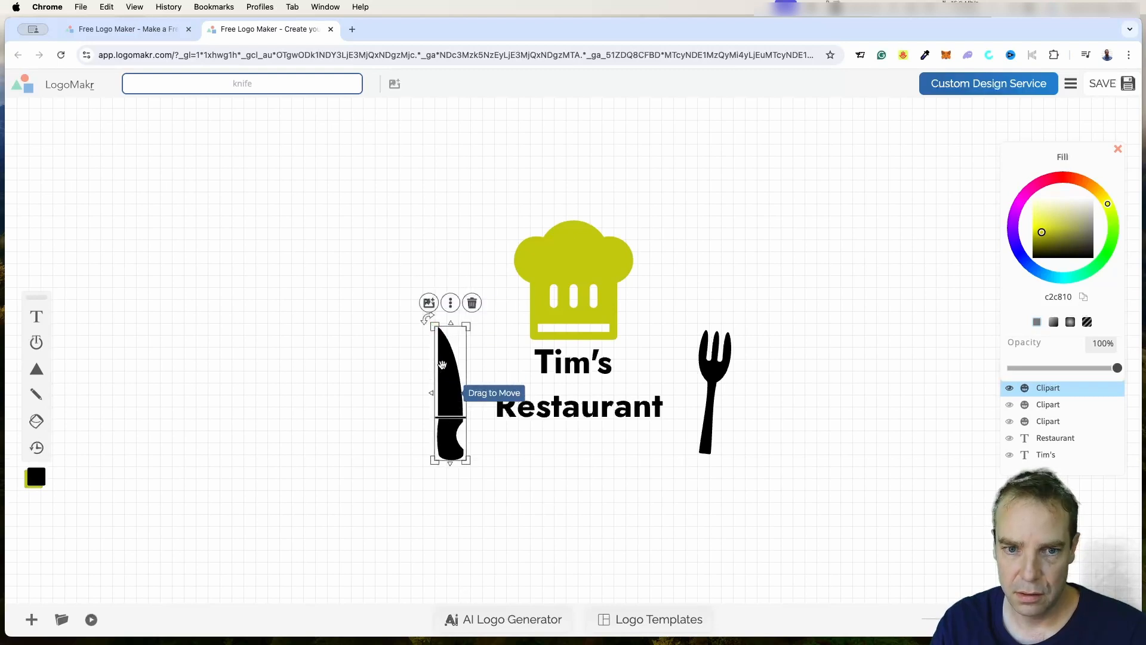
{"action": "left_click_drag", "start_coordinate": [448, 384], "coordinate": [762, 369]}
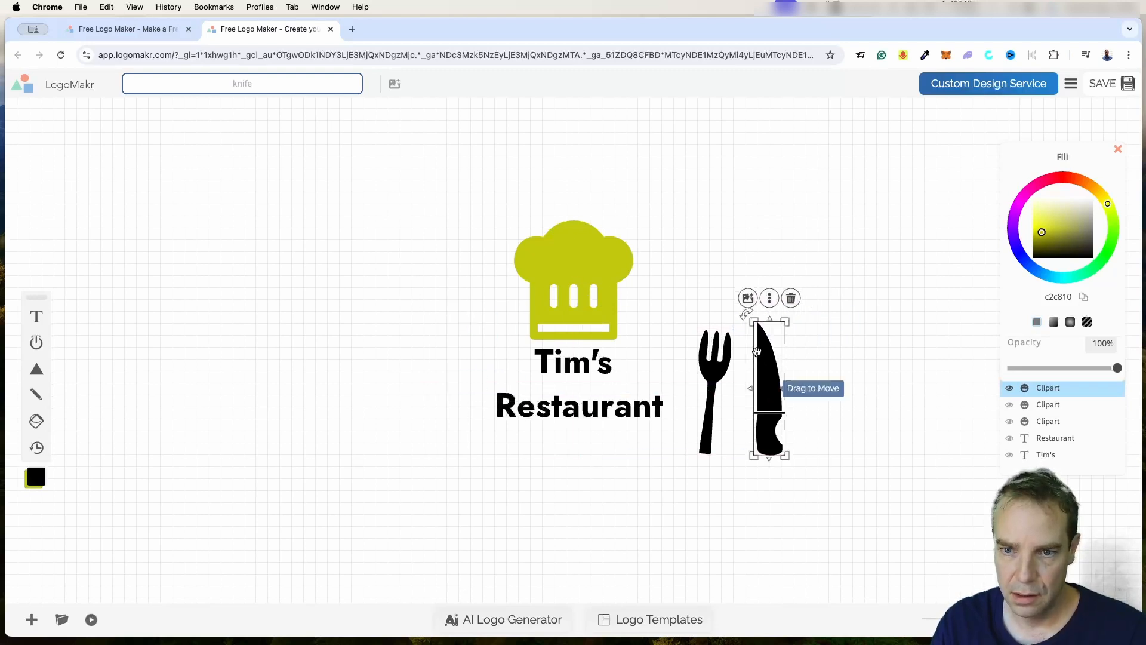
{"action": "left_click_drag", "start_coordinate": [753, 327], "coordinate": [755, 328]}
Move the knife back to the left of the "Restaurant" text and tilt it slightly counter-clockwise so its tip leans outward.
{"action": "left_click_drag", "start_coordinate": [770, 390], "coordinate": [459, 390]}
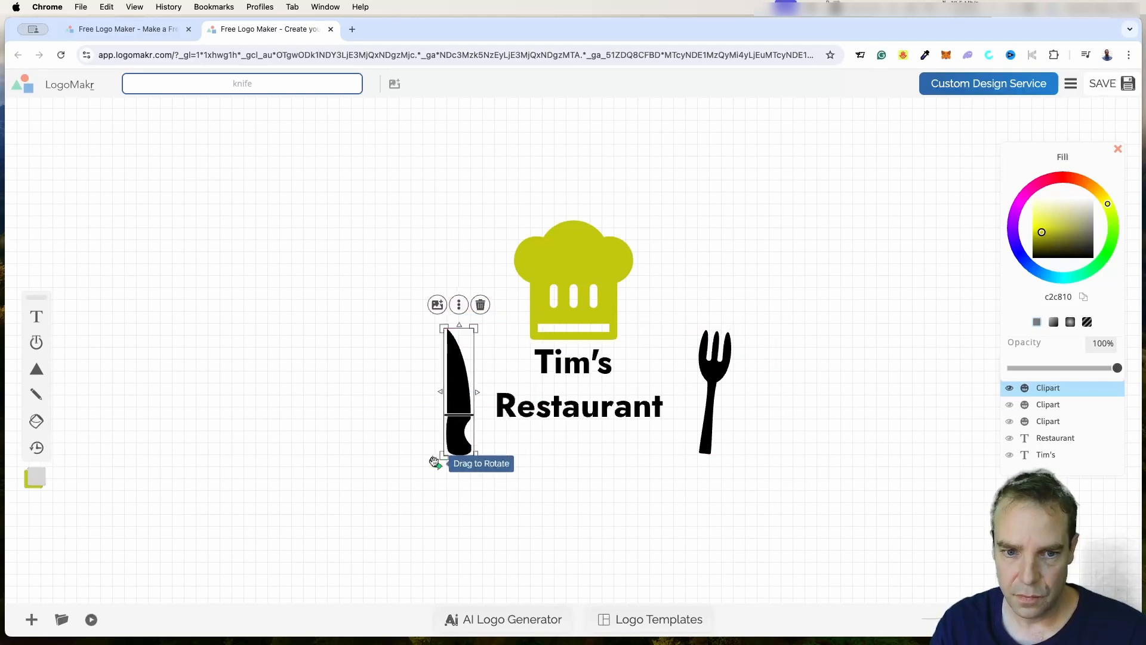
{"action": "left_click_drag", "start_coordinate": [435, 460], "coordinate": [444, 466]}
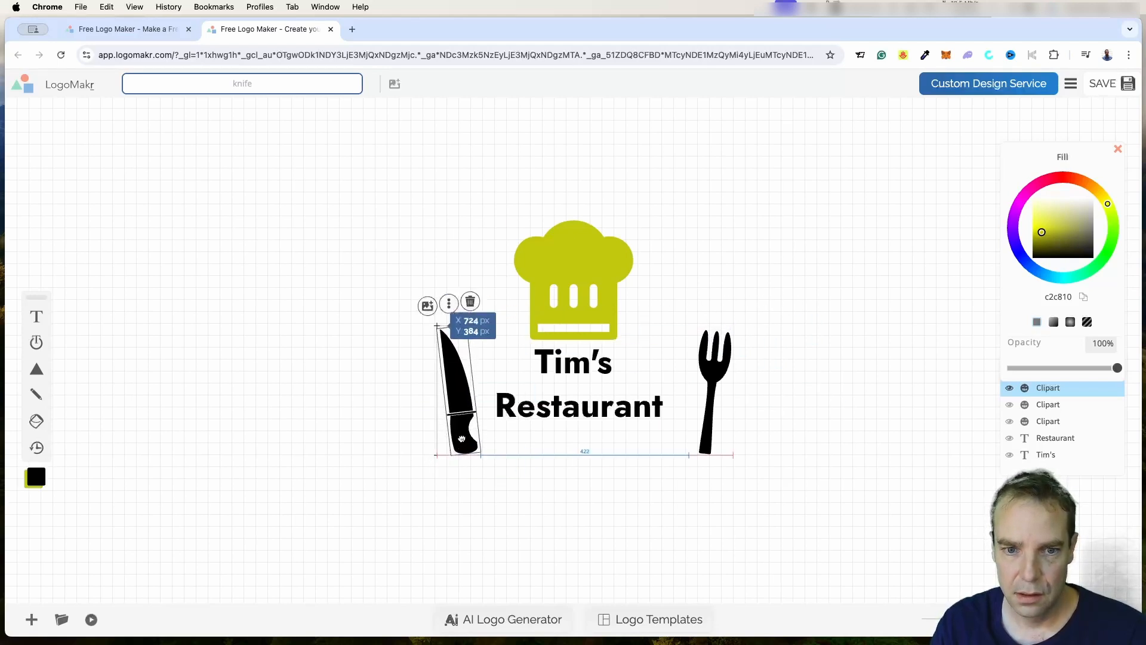
Set the font of the "Tim's" text to Bubblegum Sans.
{"action": "left_click", "coordinate": [603, 364]}
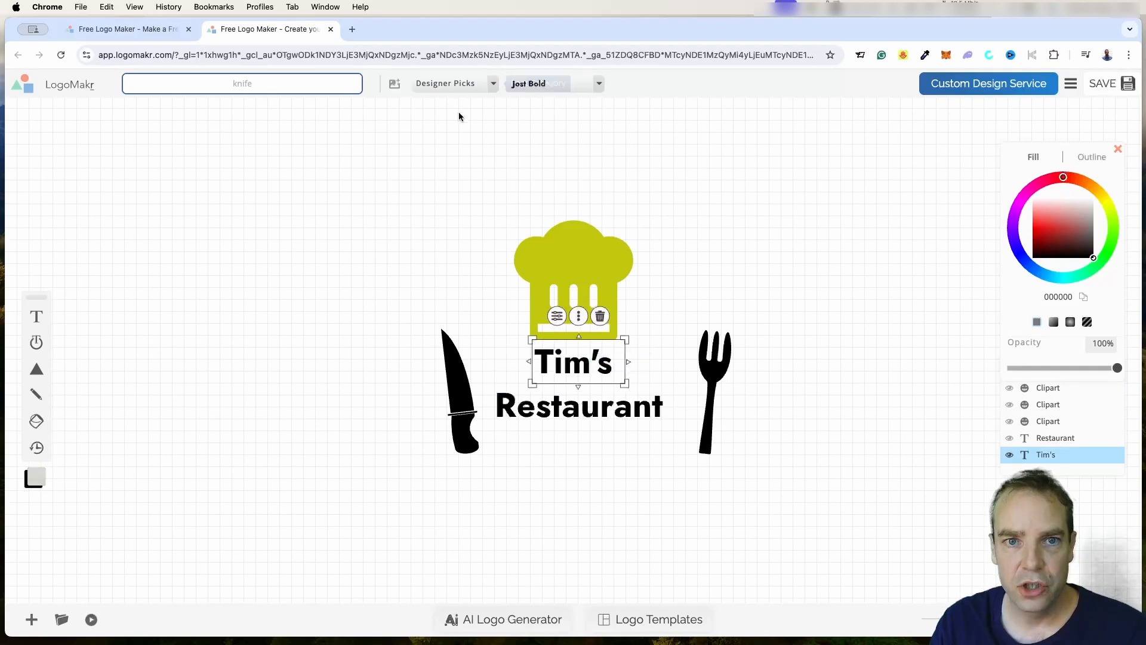
{"action": "left_click", "coordinate": [596, 84]}
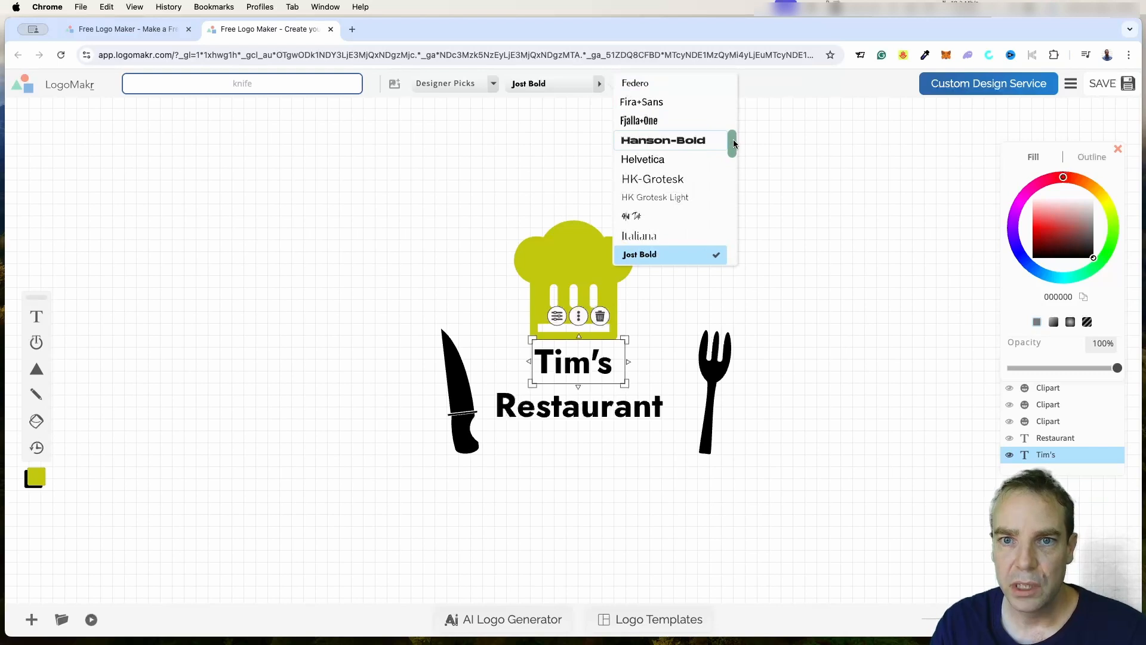
{"action": "left_click_drag", "start_coordinate": [732, 140], "coordinate": [730, 112]}
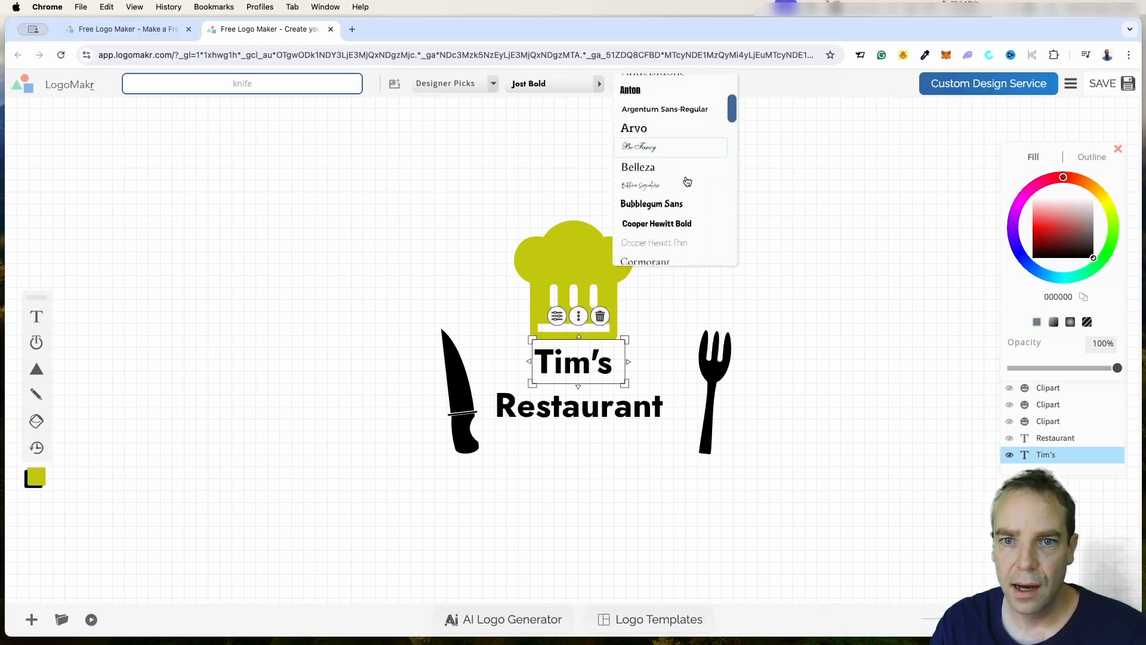
{"action": "left_click", "coordinate": [653, 206]}
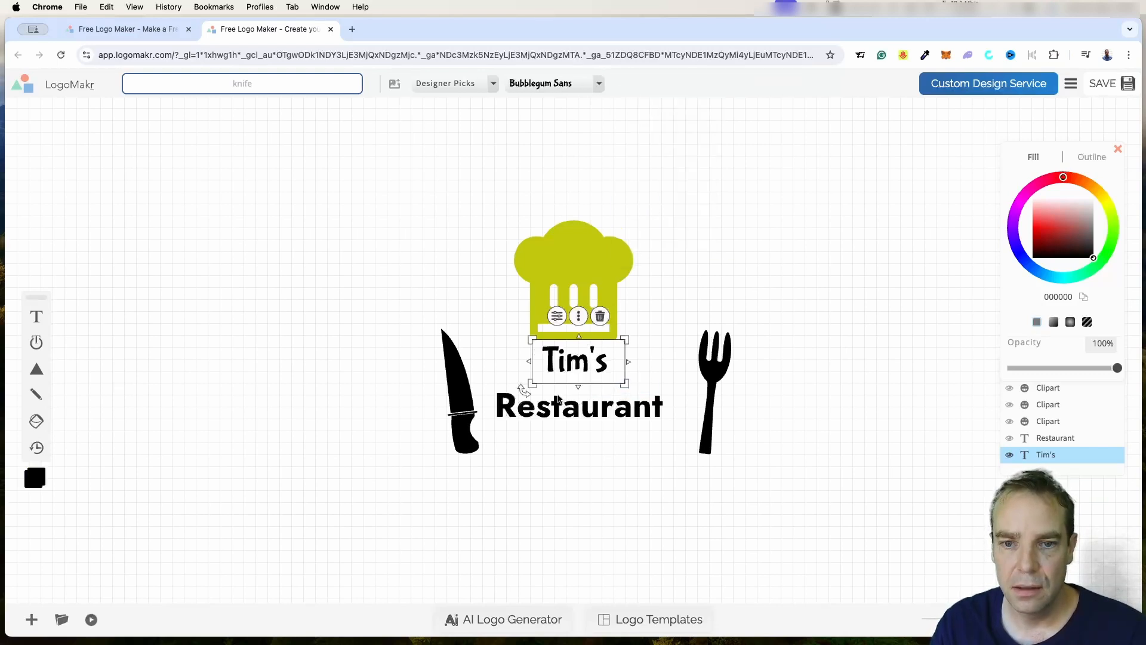
{"action": "left_click", "coordinate": [722, 238]}
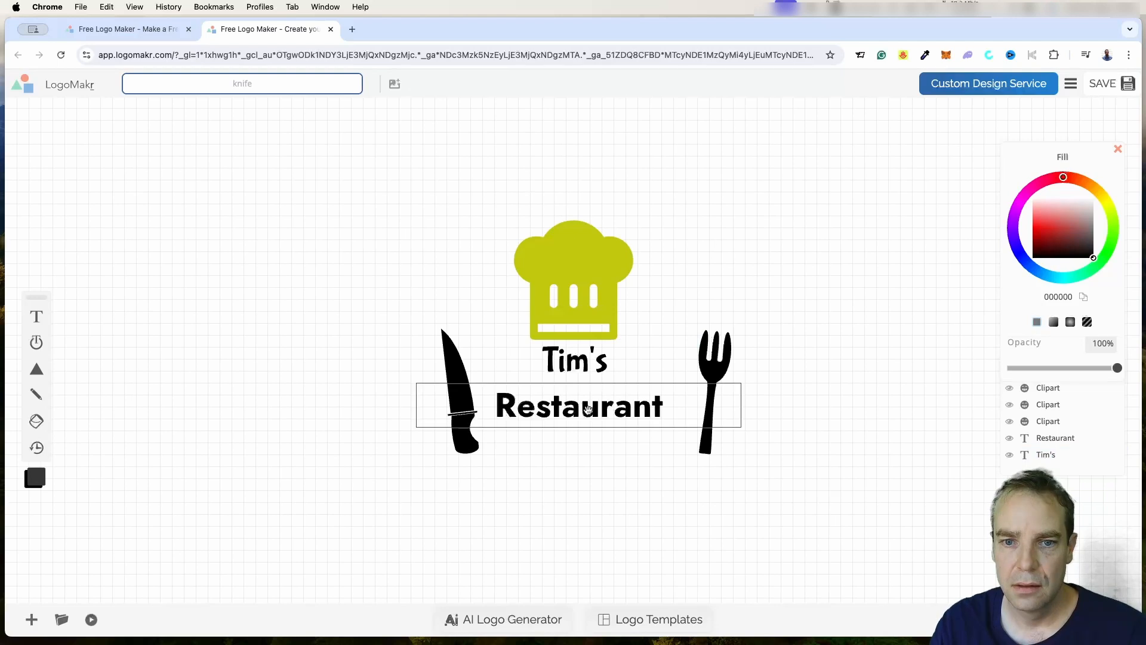
Narrow the "Restaurant" text box to fit between the knife and fork, and recentre it below "Tim's".
{"action": "left_click", "coordinate": [582, 416]}
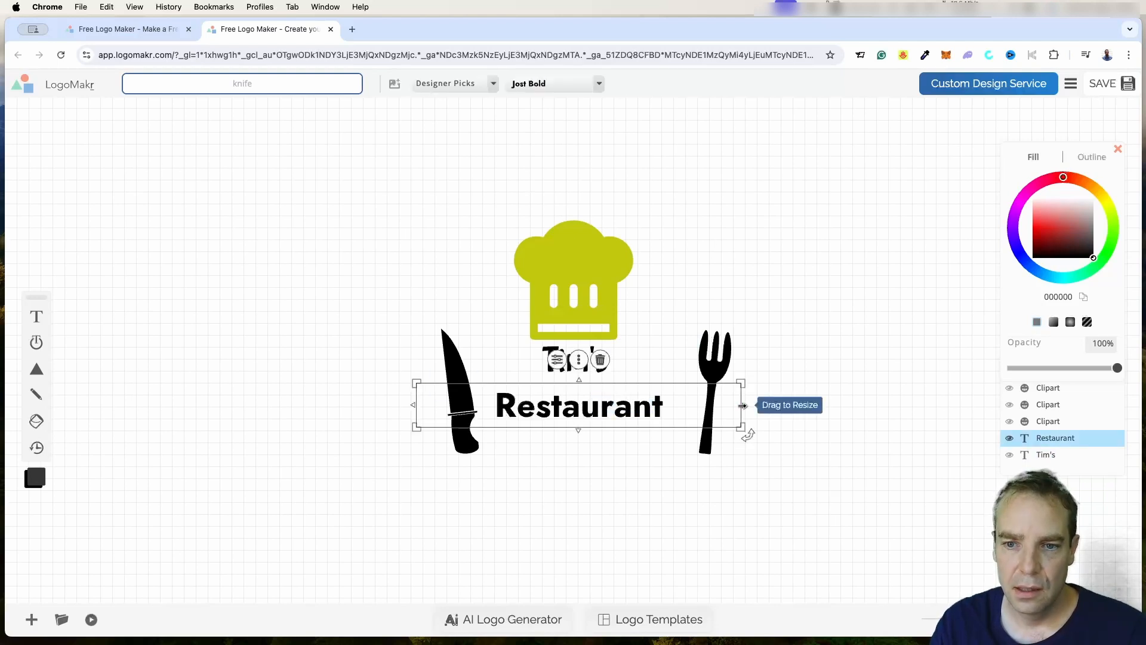
{"action": "left_click_drag", "start_coordinate": [742, 405], "coordinate": [608, 407]}
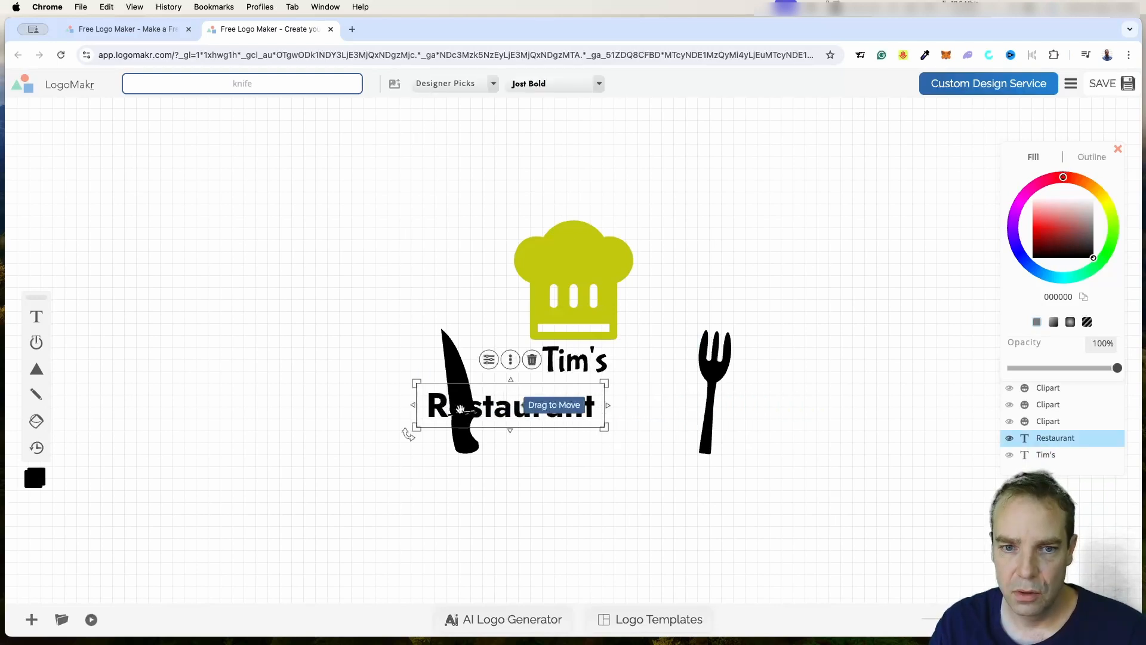
{"action": "left_click_drag", "start_coordinate": [445, 411], "coordinate": [529, 411]}
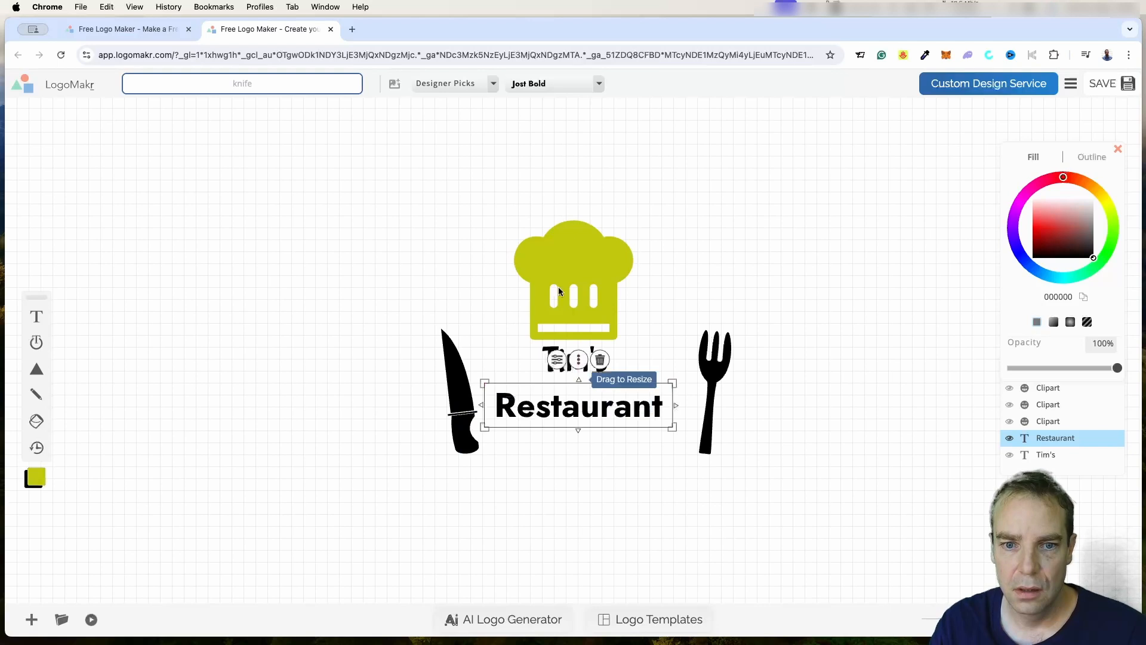
Set the font of the "Restaurant" text to Bubblegum Sans.
{"action": "left_click", "coordinate": [598, 84]}
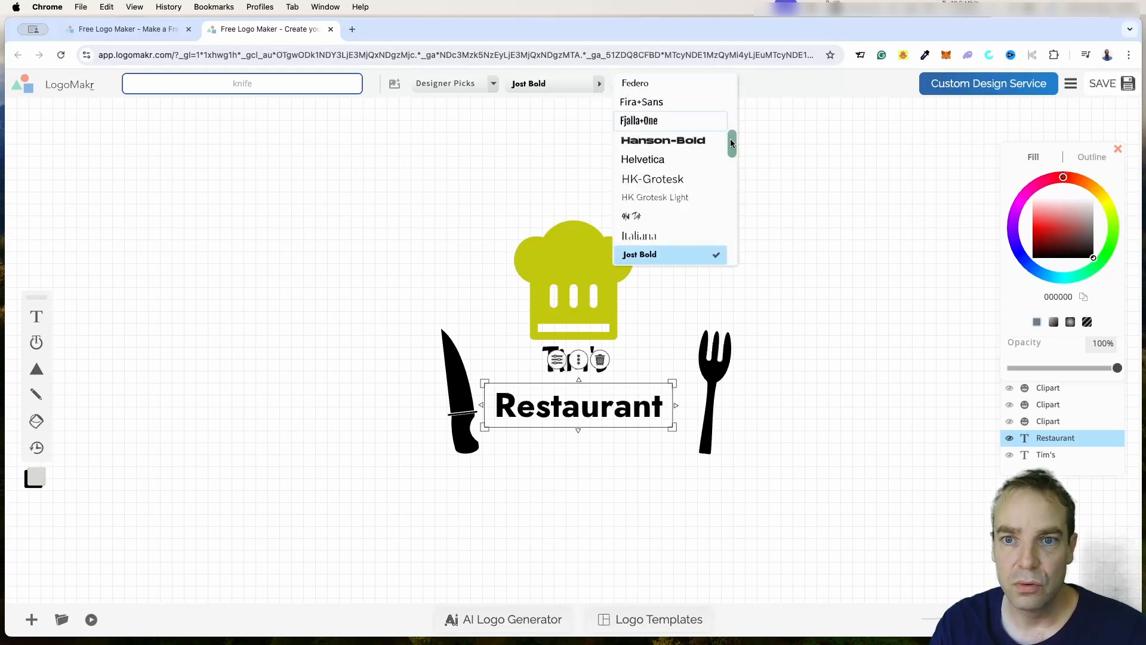
{"action": "left_click_drag", "start_coordinate": [732, 146], "coordinate": [729, 114]}
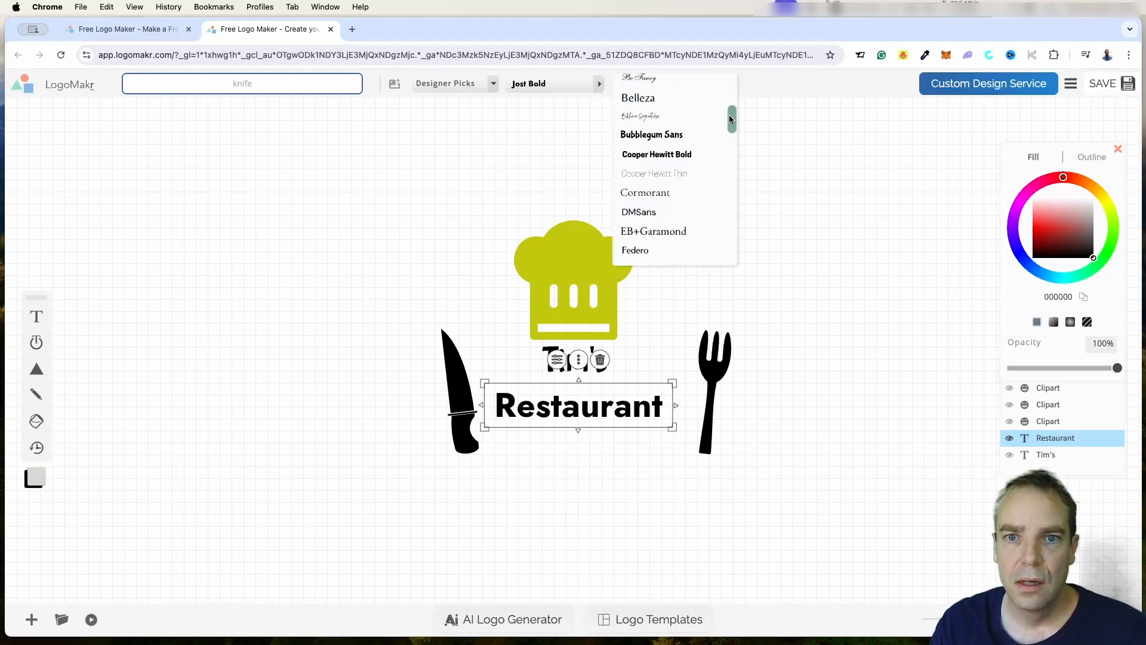
{"action": "left_click", "coordinate": [695, 135]}
{"action": "left_click", "coordinate": [545, 435]}
{"action": "left_click", "coordinate": [543, 409]}
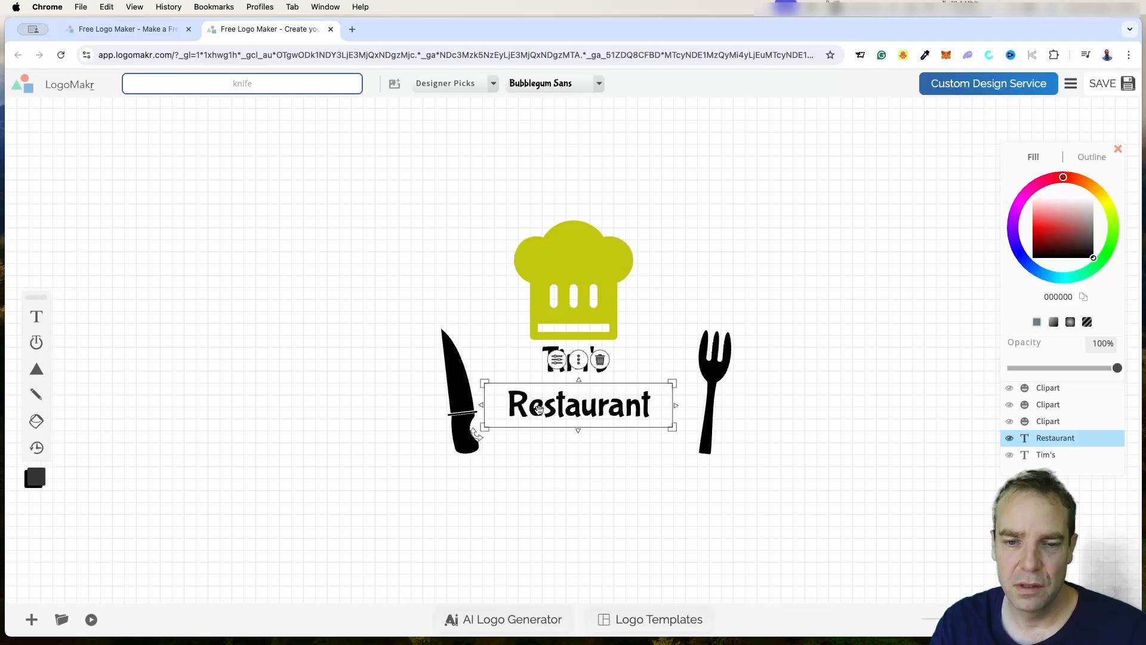
Change the fill of the "Restaurant" text to the muted yellow-green bdc467.
{"action": "left_click_drag", "start_coordinate": [485, 385], "coordinate": [484, 383]}
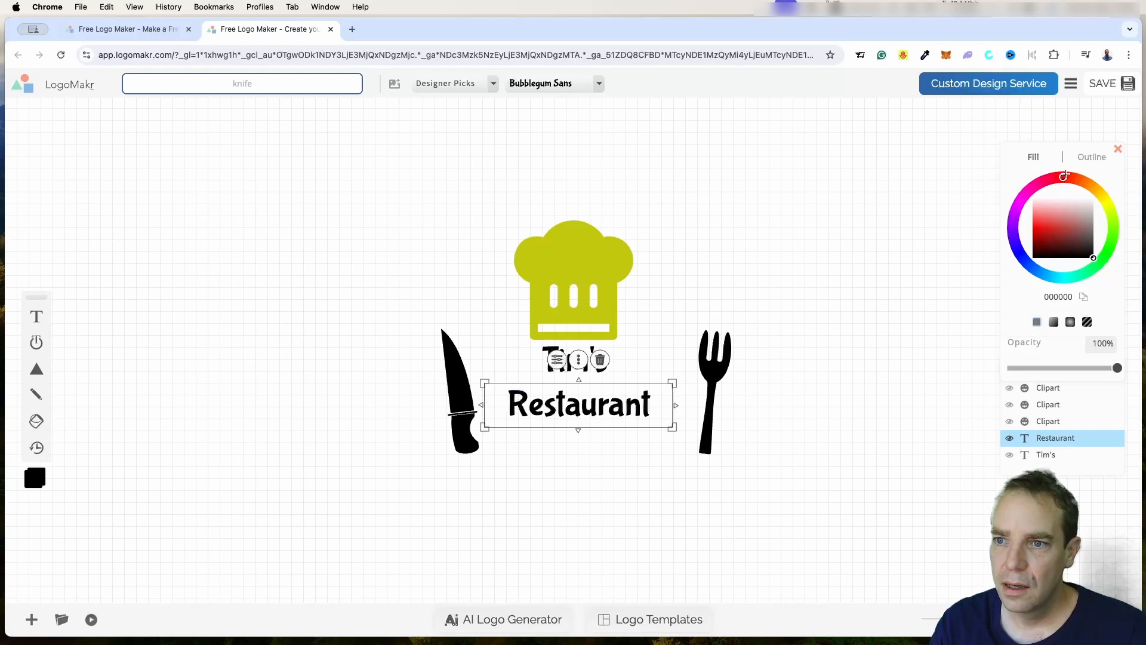
{"action": "mouse_move", "coordinate": [1064, 176]}
{"action": "left_mouse_down"}
{"action": "mouse_move", "coordinate": [1110, 207]}
{"action": "mouse_move", "coordinate": [1064, 231]}
{"action": "mouse_move", "coordinate": [1056, 224]}
{"action": "mouse_move", "coordinate": [1072, 217]}
{"action": "mouse_move", "coordinate": [1072, 229]}
{"action": "mouse_move", "coordinate": [1058, 222]}
{"action": "left_mouse_up"}
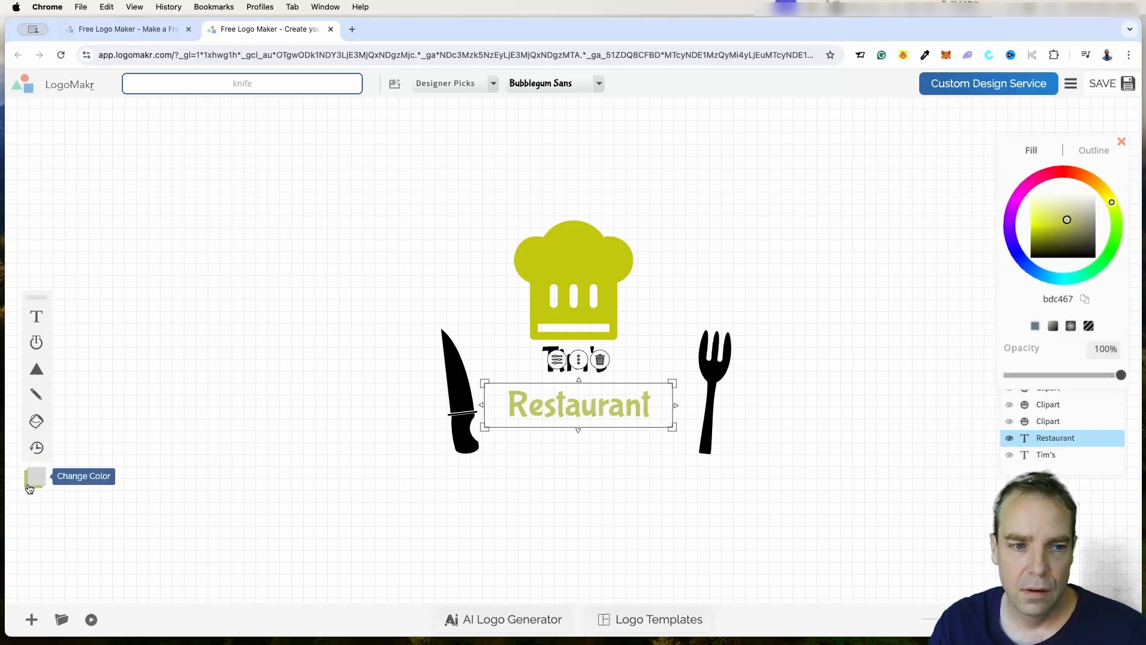
Change the fill of the "Restaurant" text to the brighter yellow-green cad450.
{"action": "left_click", "coordinate": [962, 263]}
{"action": "left_click", "coordinate": [623, 407]}
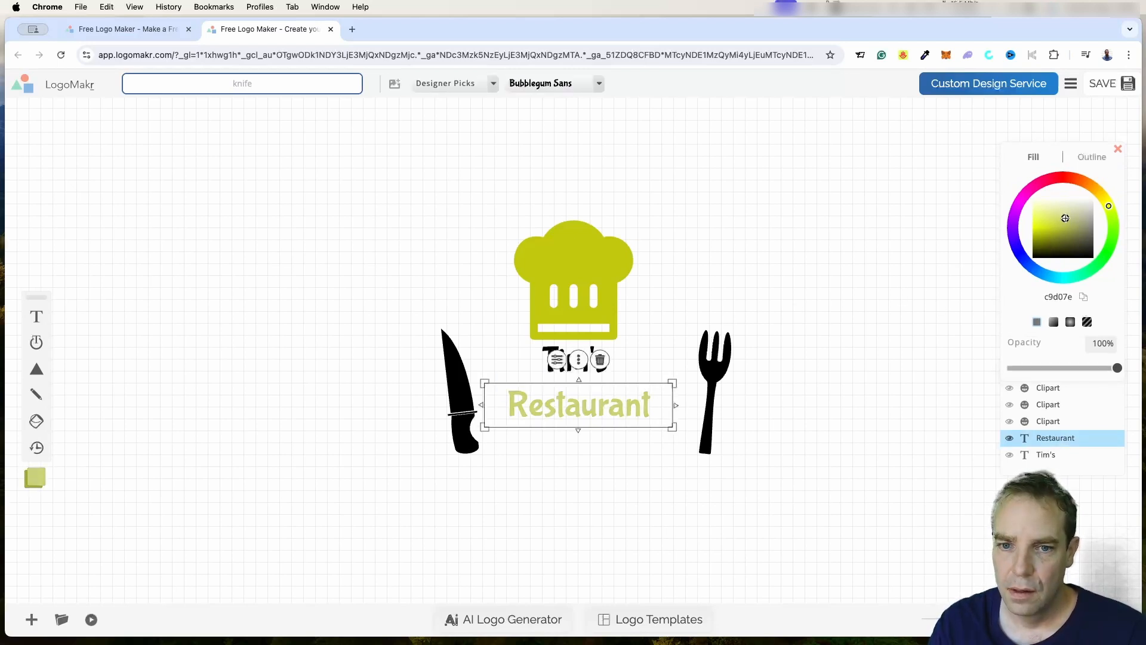
{"action": "left_click_drag", "start_coordinate": [1062, 217], "coordinate": [1063, 223]}
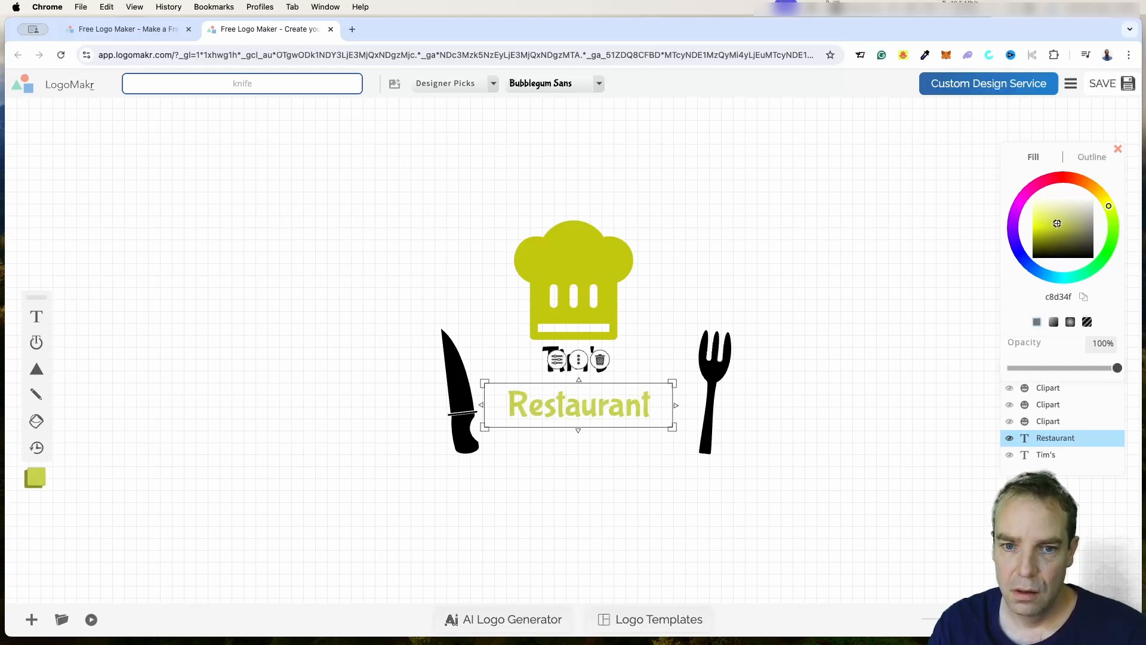
{"action": "left_click", "coordinate": [851, 318]}
{"action": "mouse_move", "coordinate": [578, 371]}
{"action": "left_mouse_down"}
{"action": "mouse_move", "coordinate": [587, 378]}
{"action": "mouse_move", "coordinate": [574, 376]}
{"action": "left_mouse_up"}
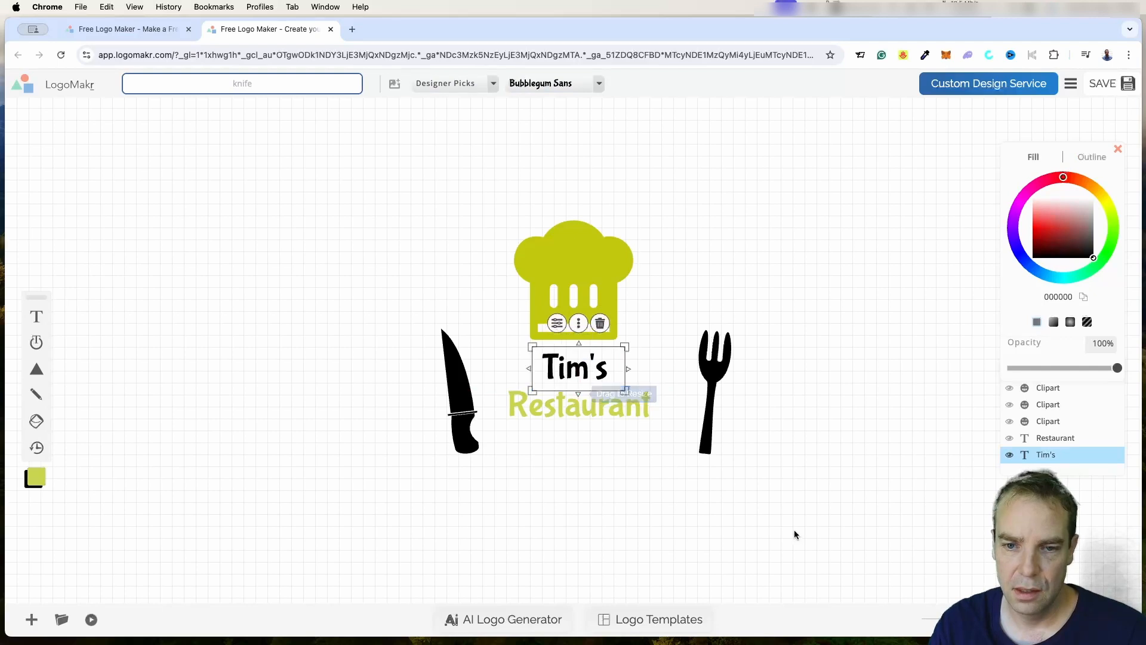
{"action": "left_click", "coordinate": [794, 530]}
Insert a solid ribbon with folded ends from the "ribbon" clipart, and enlarge it behind the "Restaurant" text in the layer order.
{"action": "left_click", "coordinate": [285, 84]}
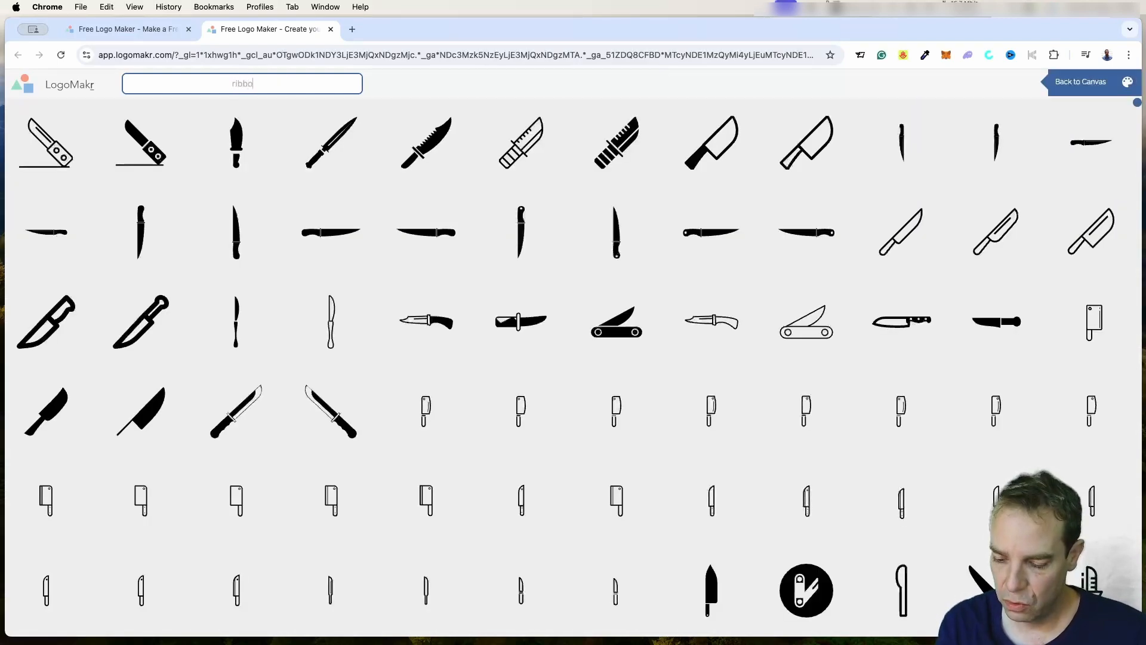
{"action": "key", "text": "Return"}
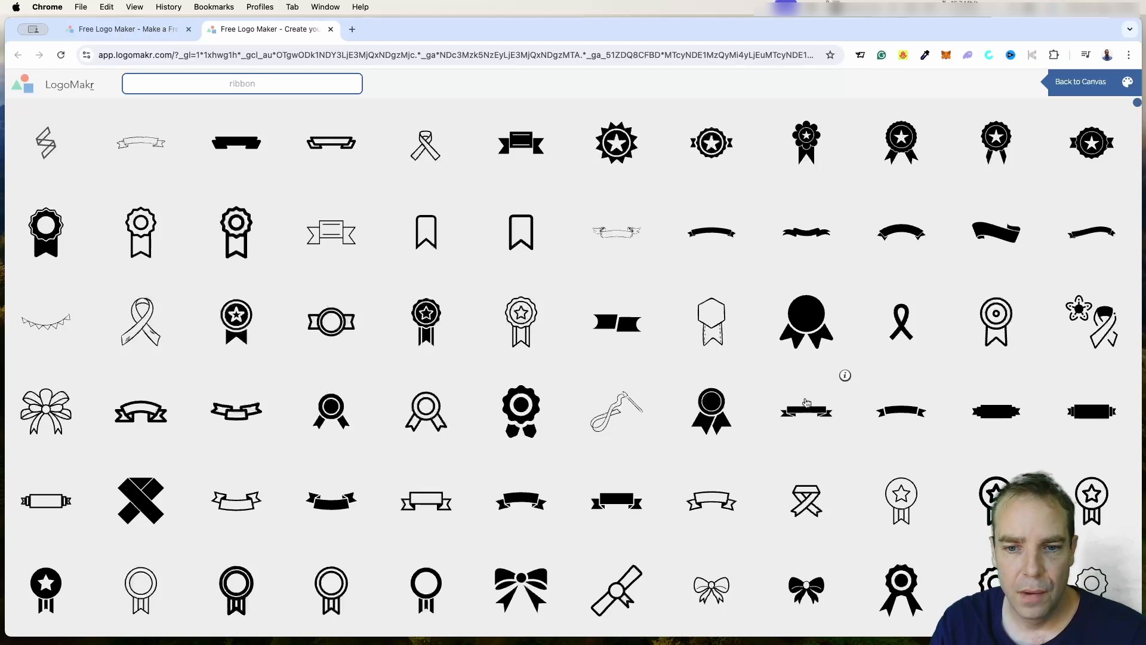
{"action": "left_click", "coordinate": [619, 504]}
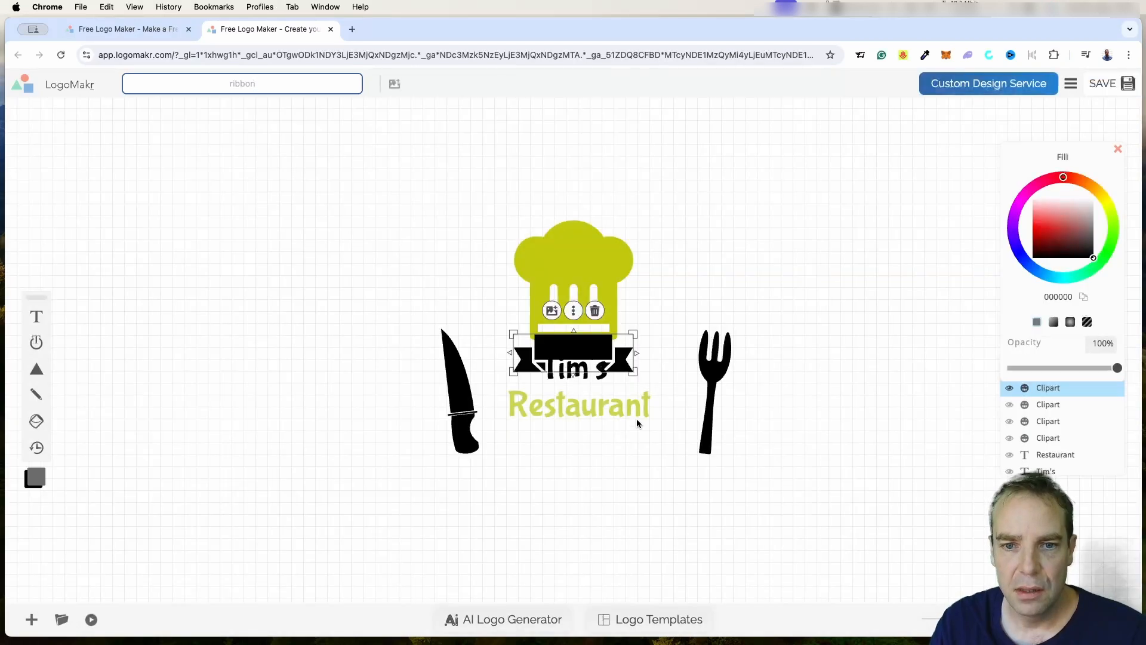
{"action": "left_click_drag", "start_coordinate": [609, 350], "coordinate": [614, 421]}
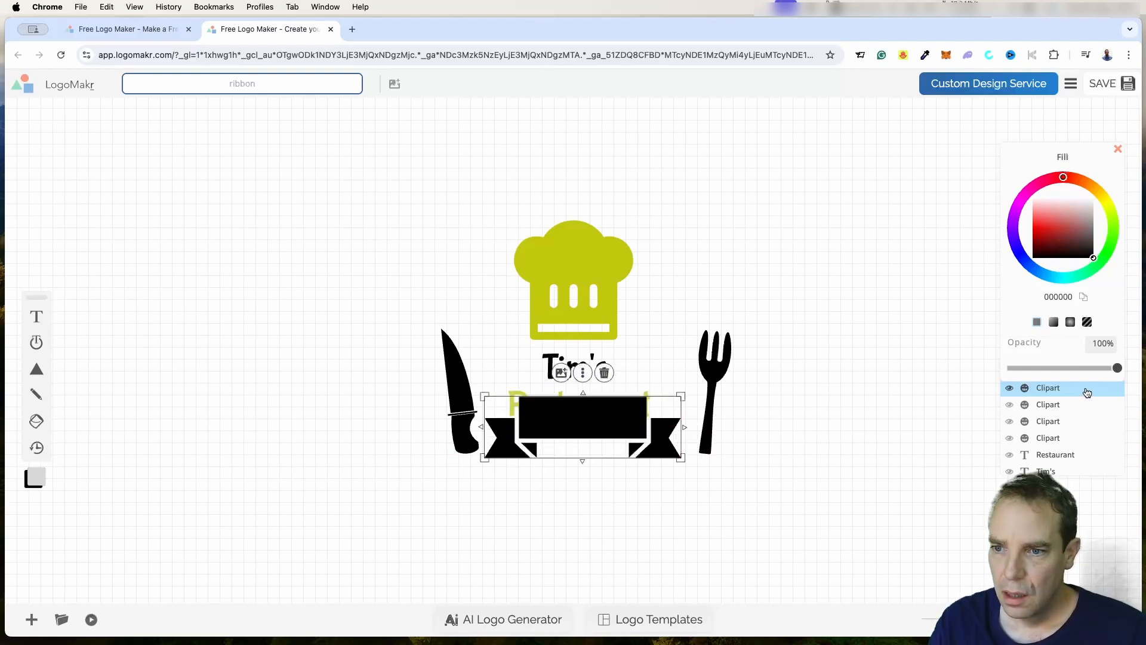
{"action": "left_click_drag", "start_coordinate": [1087, 392], "coordinate": [1097, 470]}
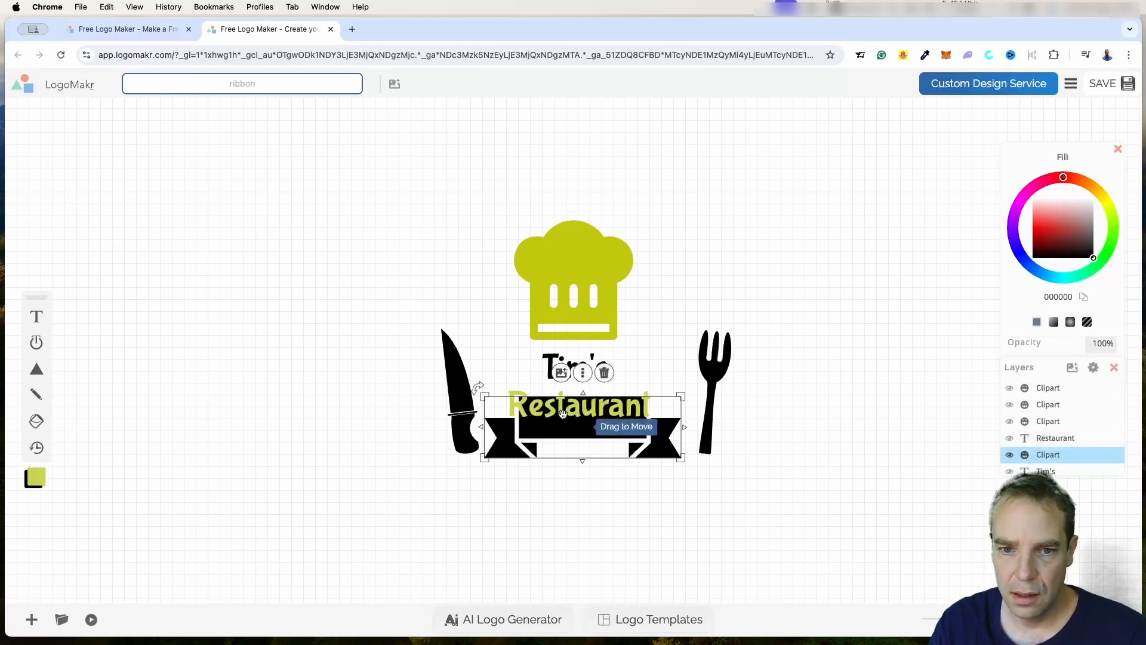
Spread the knife and fork outward, then widen the ribbon and align it with the "Restaurant" text so the word fits inside its centre band.
{"action": "left_click_drag", "start_coordinate": [469, 388], "coordinate": [422, 372]}
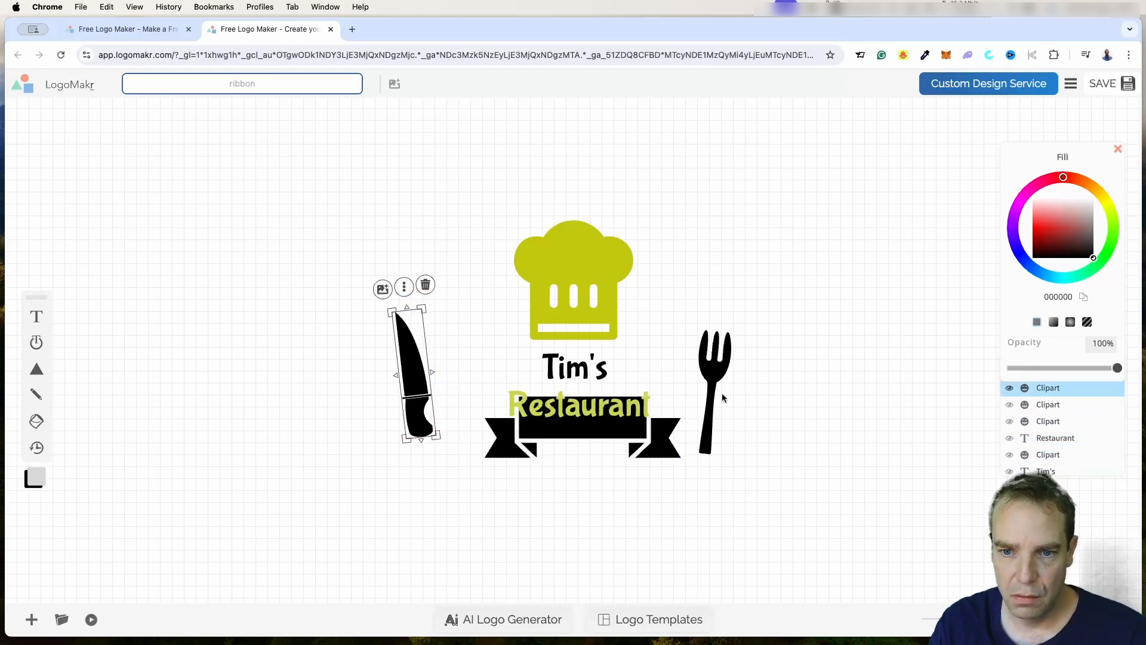
{"action": "left_click_drag", "start_coordinate": [724, 397], "coordinate": [827, 381]}
{"action": "left_click", "coordinate": [496, 447]}
{"action": "left_click_drag", "start_coordinate": [485, 457], "coordinate": [438, 473]}
{"action": "left_click_drag", "start_coordinate": [595, 440], "coordinate": [572, 412]}
{"action": "left_click", "coordinate": [600, 420]}
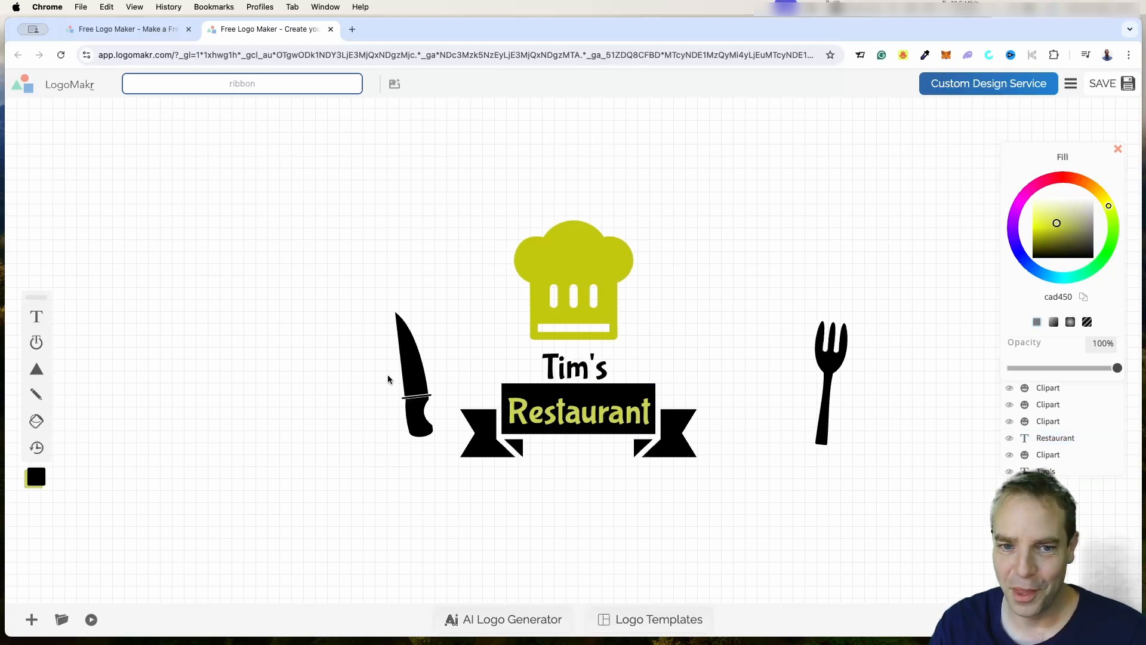
Bring the knife and fork back in so they sit close beside the two ends of the ribbon.
{"action": "left_click_drag", "start_coordinate": [421, 388], "coordinate": [448, 400]}
{"action": "left_click", "coordinate": [834, 382]}
{"action": "left_click_drag", "start_coordinate": [835, 382], "coordinate": [719, 387]}
Enlarge the chef's hat slightly and centre it above the "Tim's" text.
{"action": "left_click", "coordinate": [615, 281]}
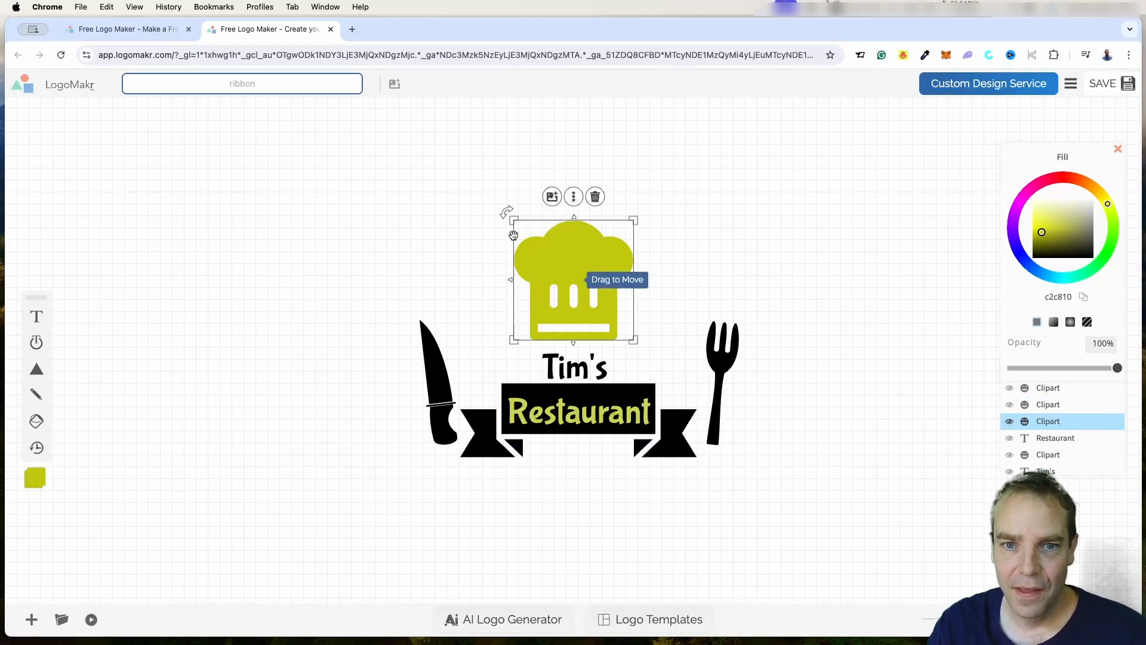
{"action": "left_click_drag", "start_coordinate": [508, 220], "coordinate": [485, 196]}
{"action": "left_click_drag", "start_coordinate": [562, 290], "coordinate": [583, 304]}
{"action": "left_click", "coordinate": [843, 420]}
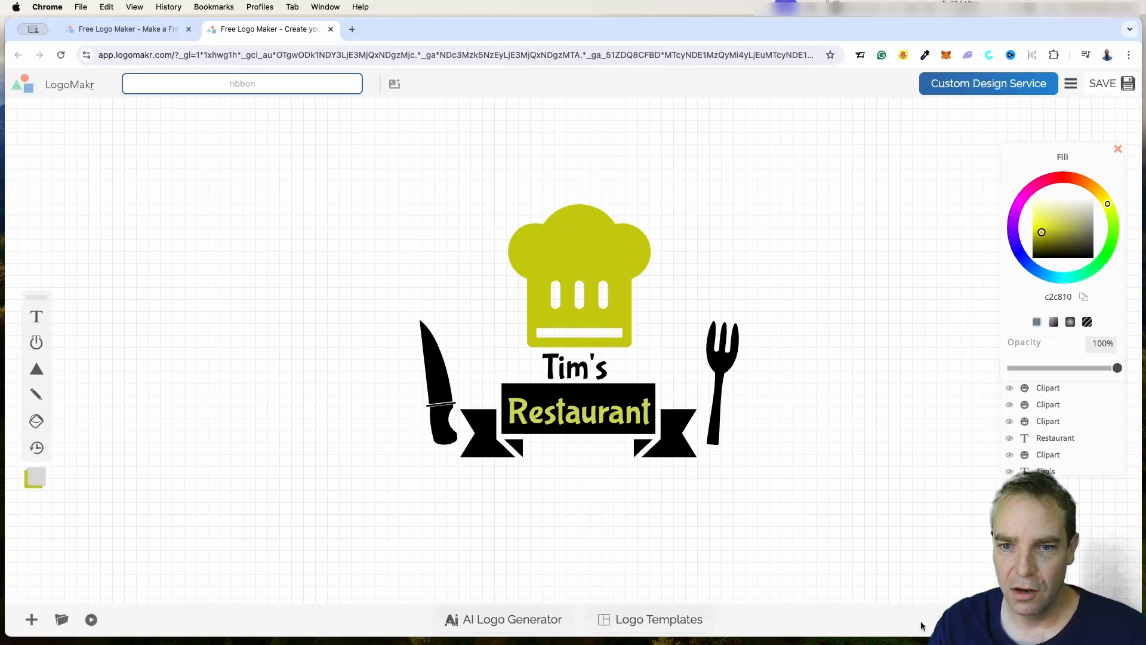
Search the clipart library for "car" and add the black sports car graphic to the canvas.
{"action": "mouse_move", "coordinate": [921, 624]}
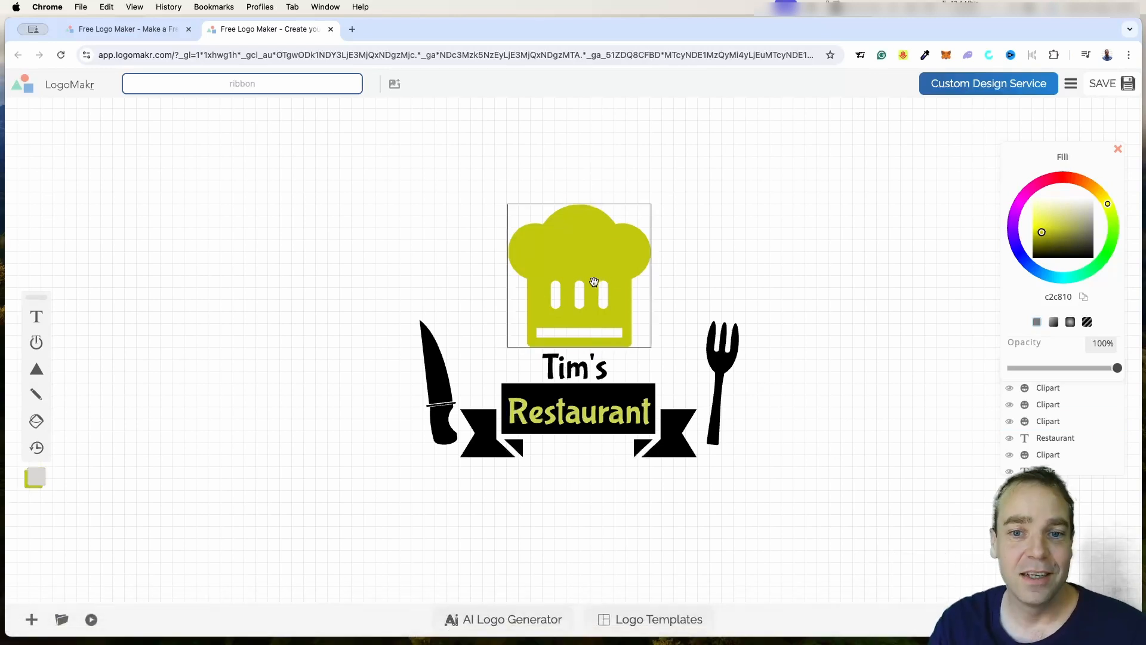
{"action": "left_click", "coordinate": [273, 87]}
{"action": "key", "text": "BackSpace"}
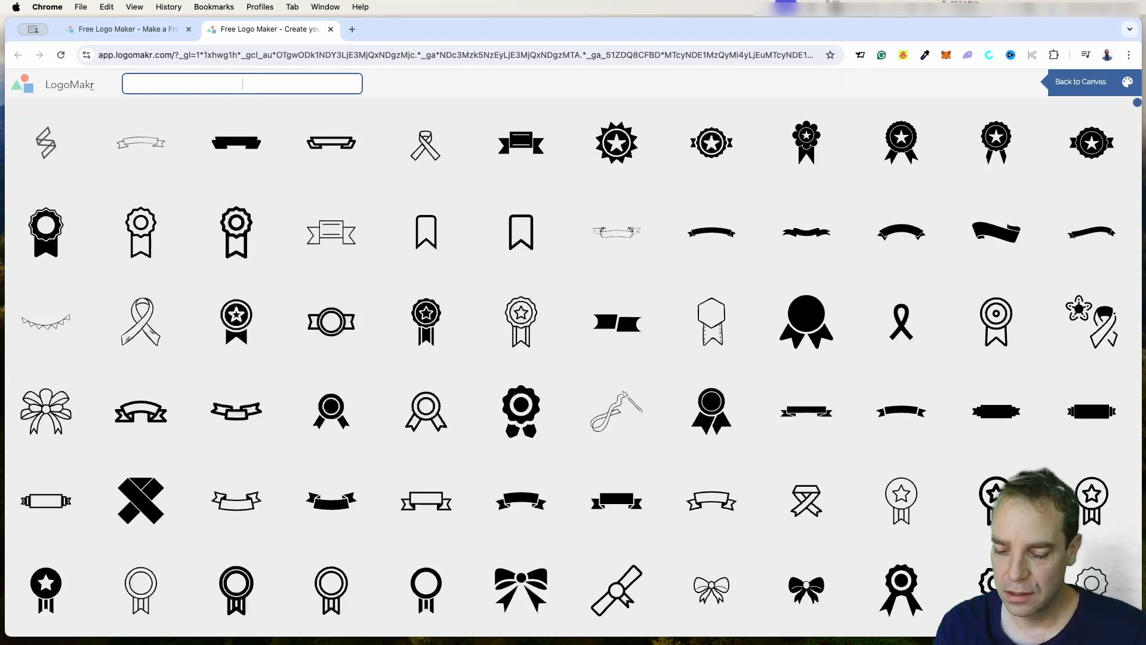
{"action": "type", "text": "car"}
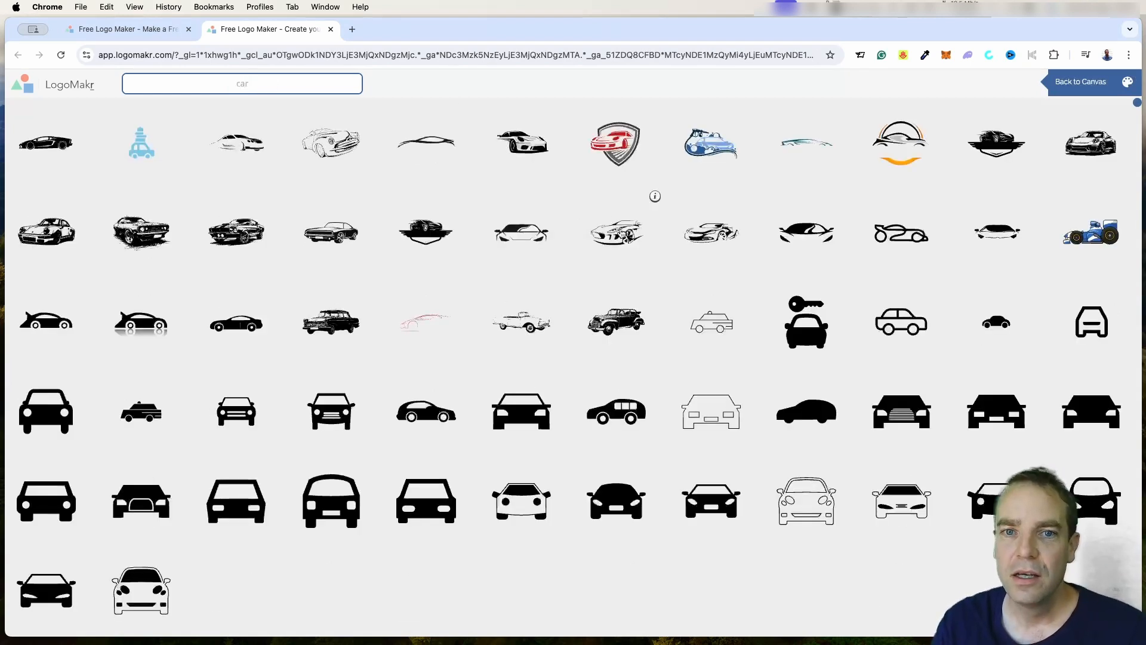
{"action": "left_click", "coordinate": [536, 150]}
Try the sports car enlarged and mirrored in the empty area away from the logo, and delete it.
{"action": "left_click_drag", "start_coordinate": [564, 342], "coordinate": [264, 217]}
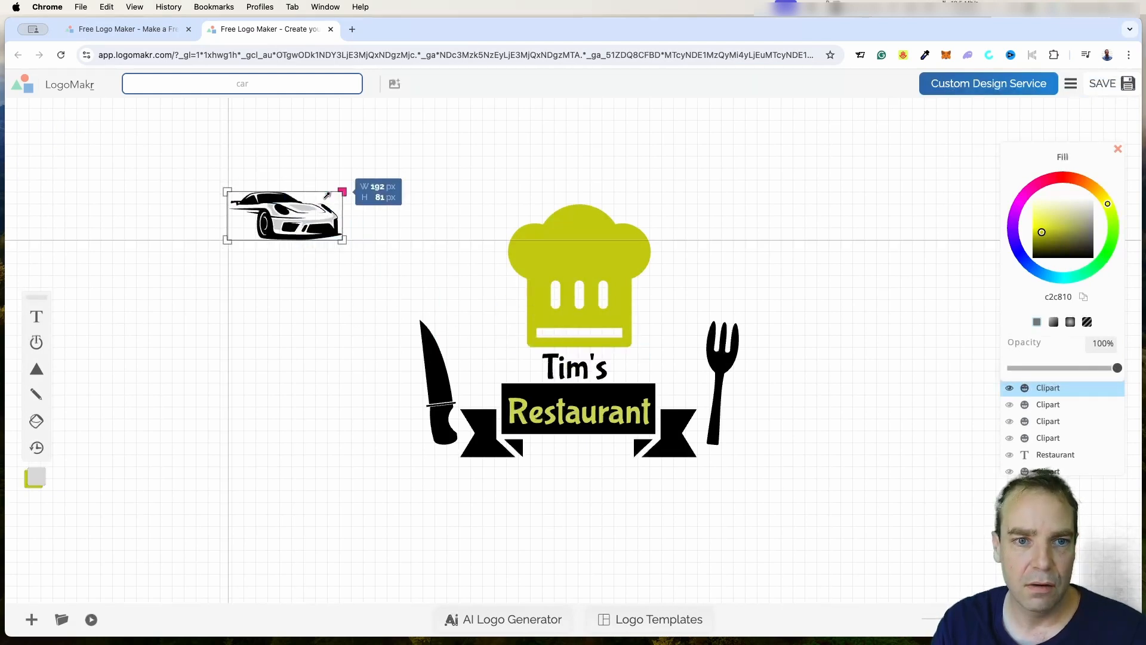
{"action": "left_click_drag", "start_coordinate": [329, 194], "coordinate": [51, 166]}
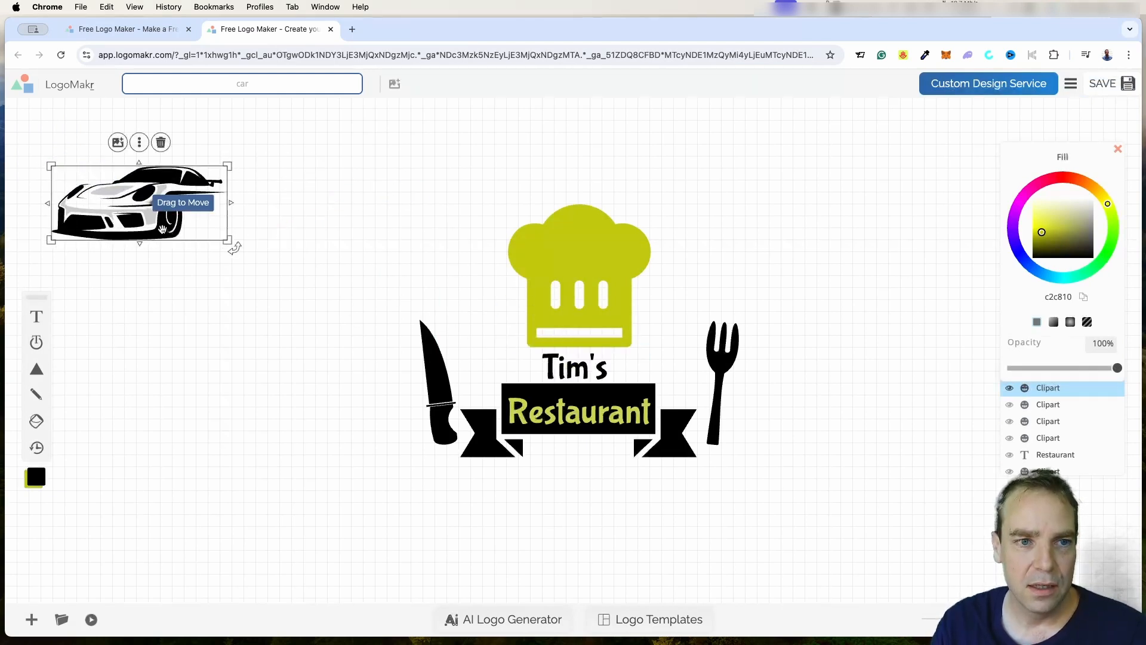
{"action": "left_click_drag", "start_coordinate": [162, 230], "coordinate": [223, 224]}
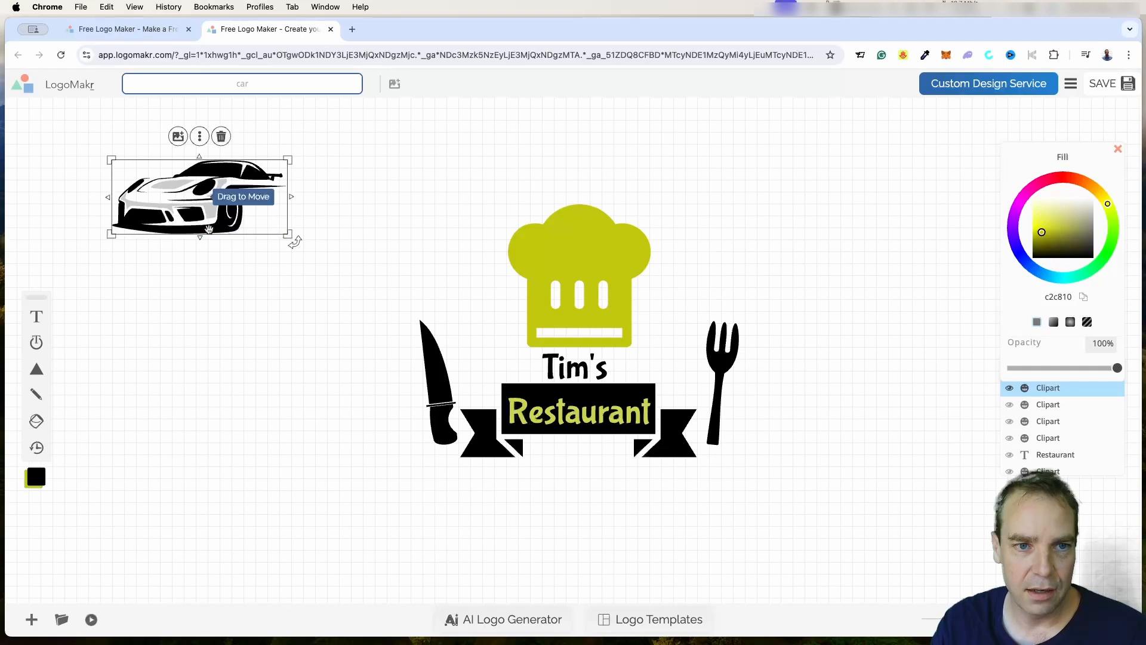
{"action": "left_click", "coordinate": [434, 199]}
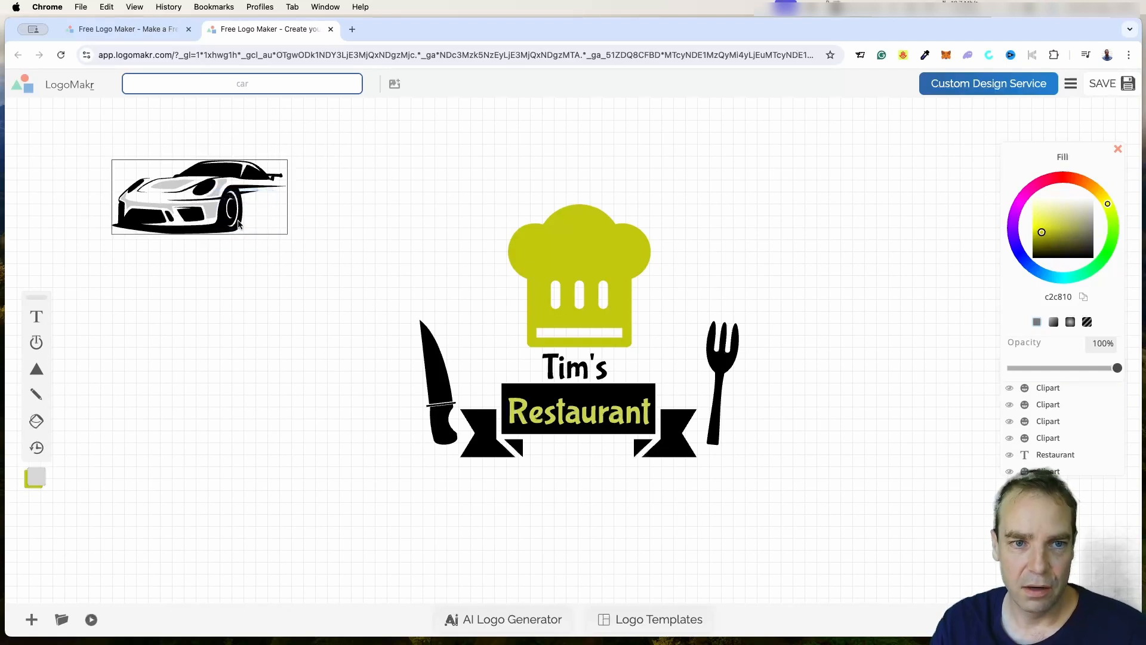
{"action": "left_click", "coordinate": [156, 206]}
{"action": "key", "text": "Delete"}
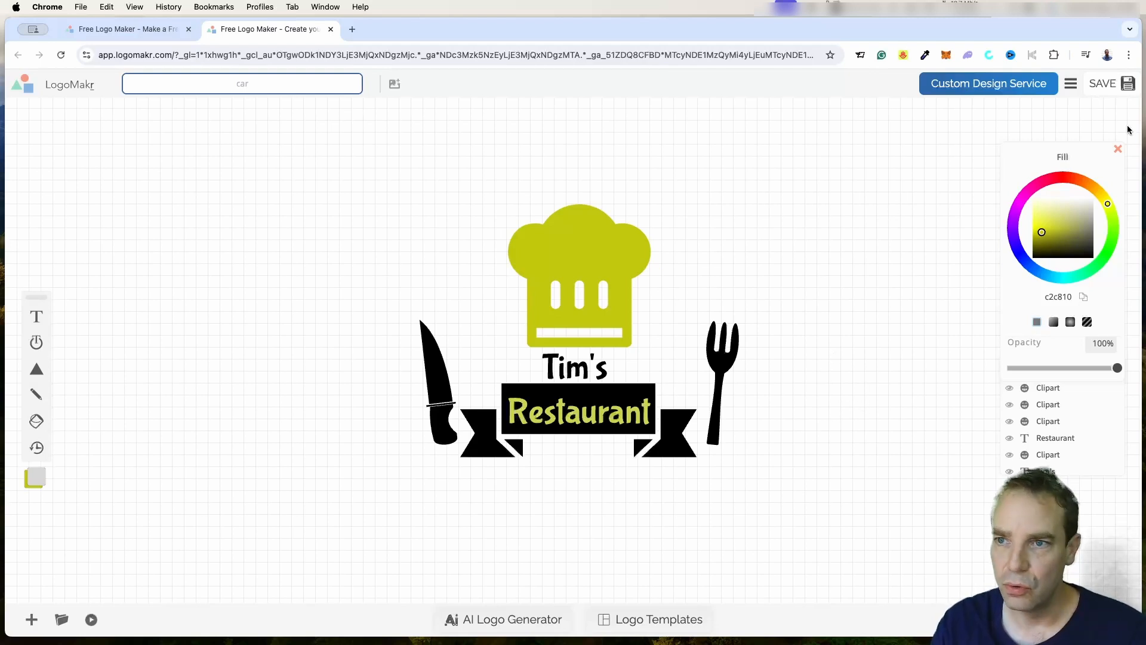
Save the logo and request the free low-resolution PNG, filling in the recipient's e-mail address and accepting the legal terms.
{"action": "left_click", "coordinate": [1128, 85]}
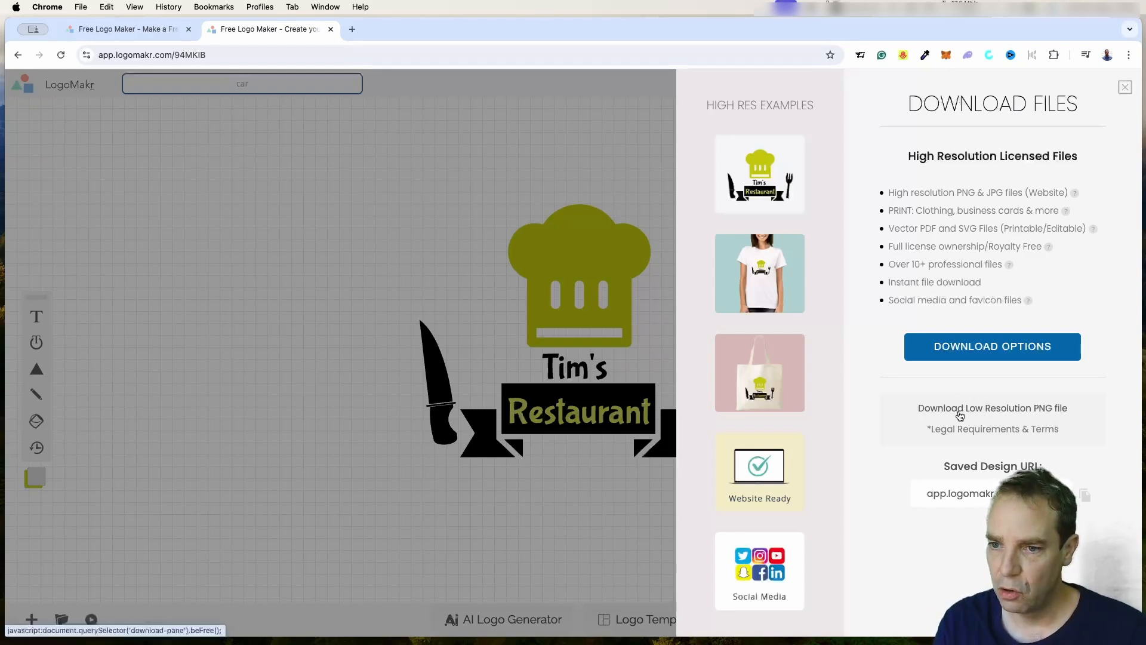
{"action": "left_click", "coordinate": [976, 412]}
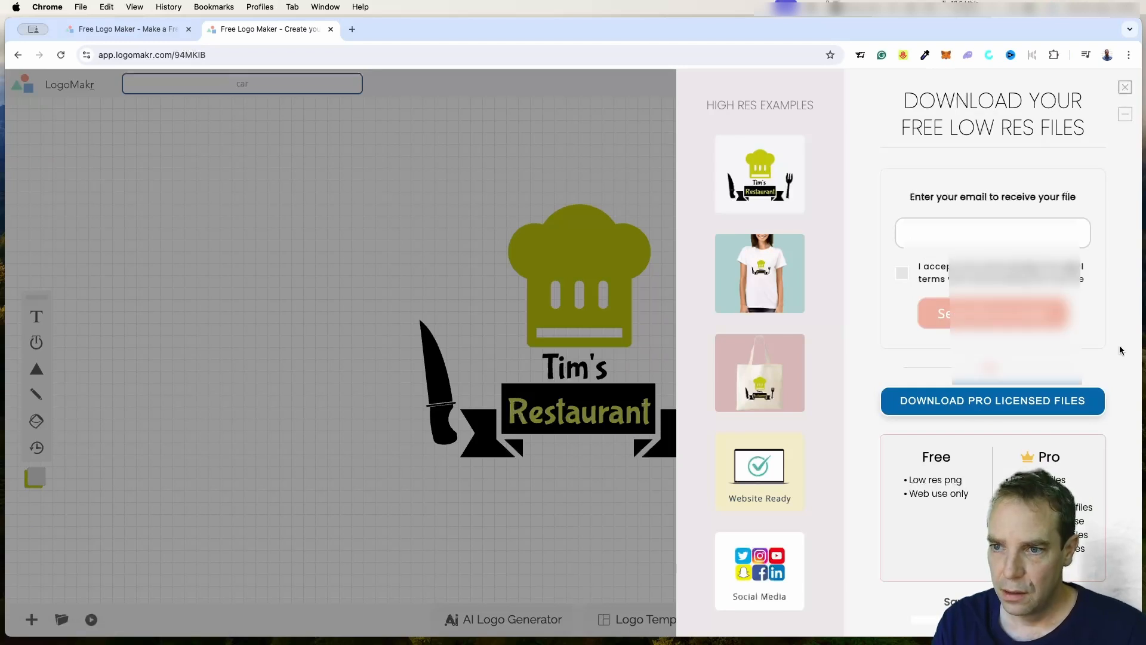
{"action": "left_click", "coordinate": [937, 236]}
{"action": "left_click", "coordinate": [999, 267]}
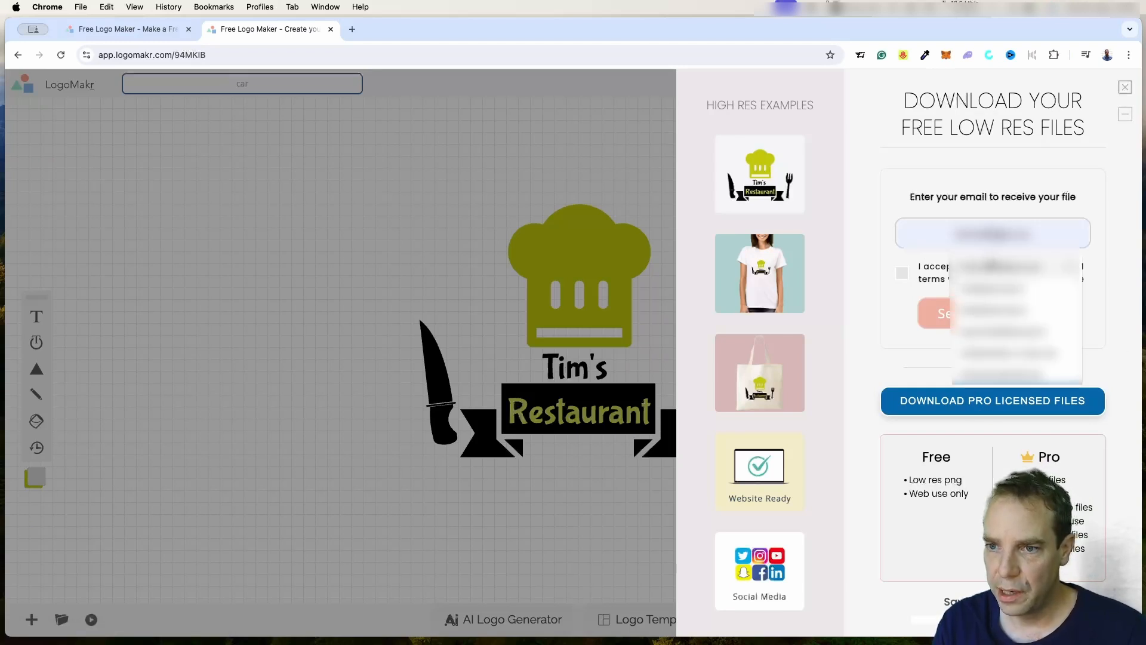
{"action": "left_click", "coordinate": [902, 274]}
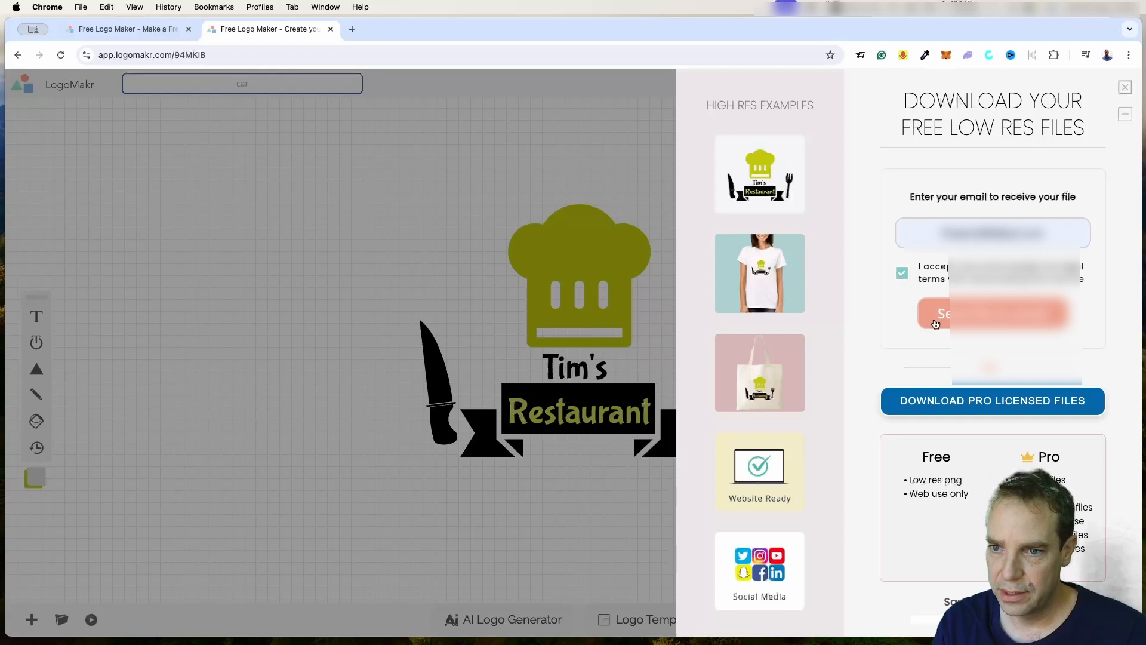
{"action": "left_click", "coordinate": [965, 322]}
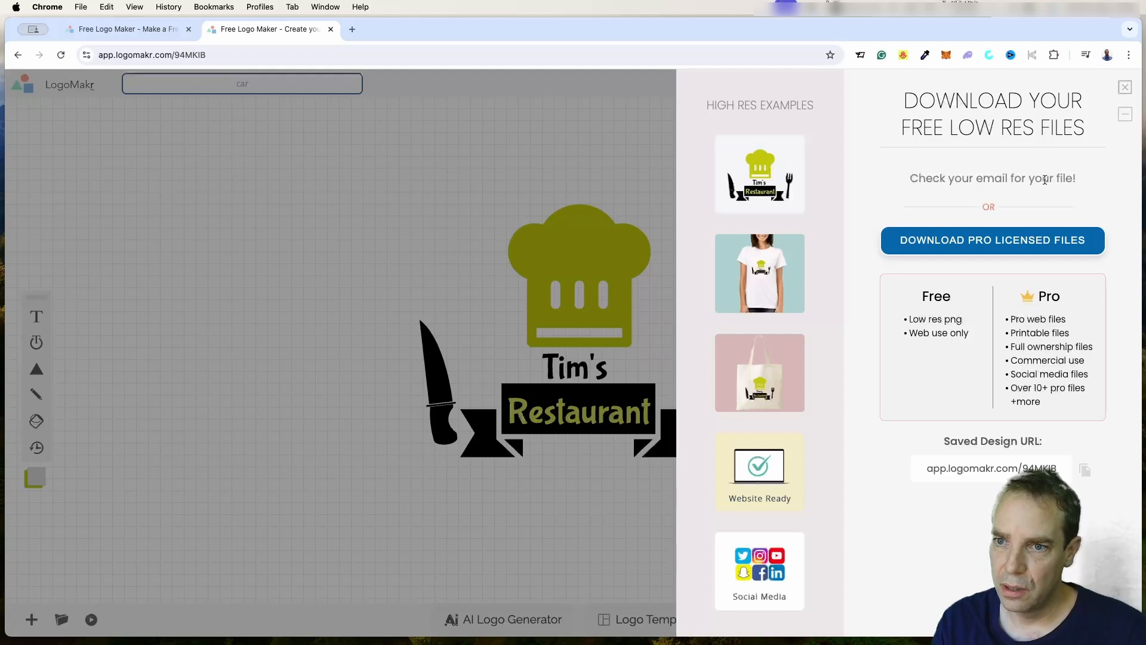
Switch to AOL Mail in a new browser tab and open the free low-resolution file from the "Logomakr Free Download File" message.
{"action": "left_click", "coordinate": [351, 30]}
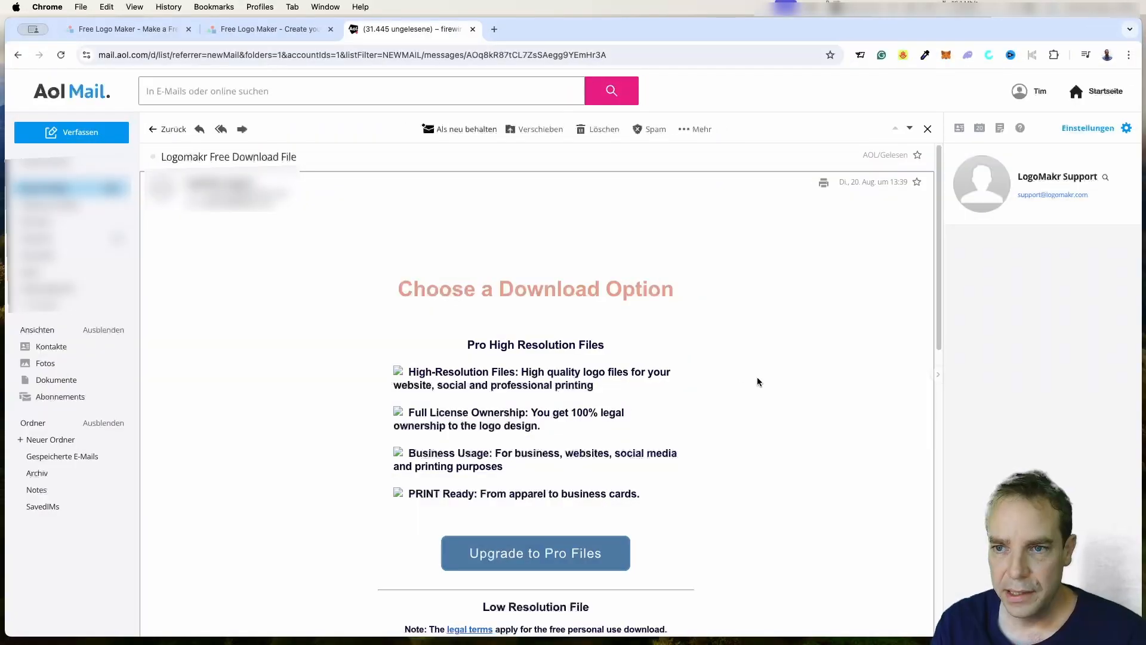
{"action": "scroll", "coordinate": [752, 351], "scroll_direction": "down", "scroll_amount": 5}
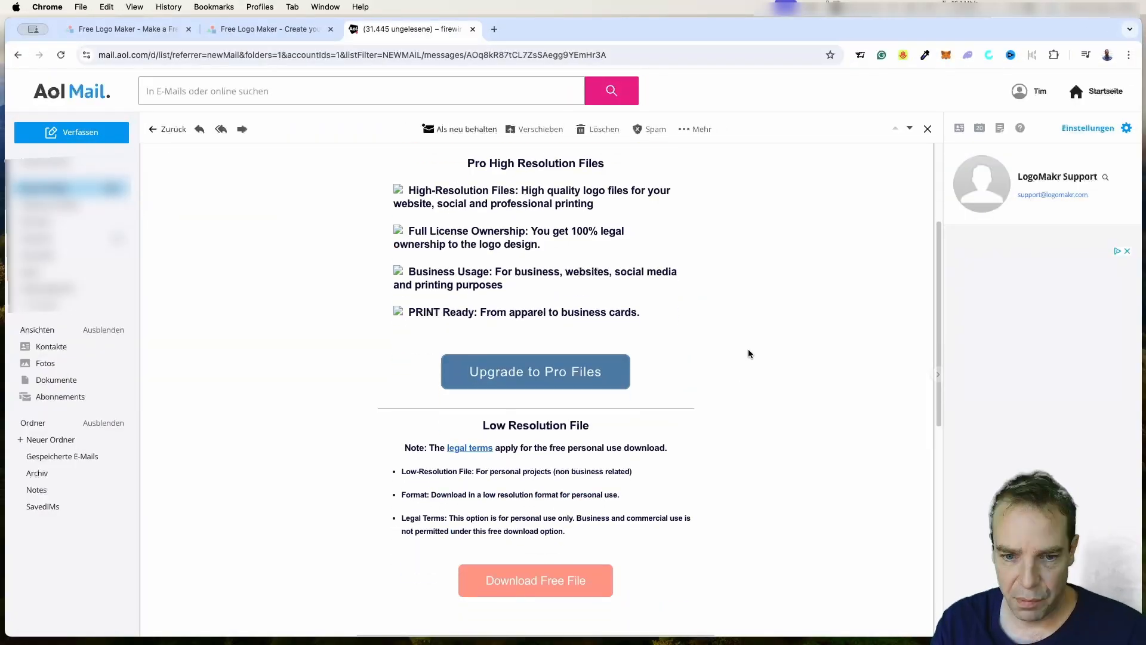
{"action": "scroll", "coordinate": [749, 354], "scroll_direction": "down", "scroll_amount": 2}
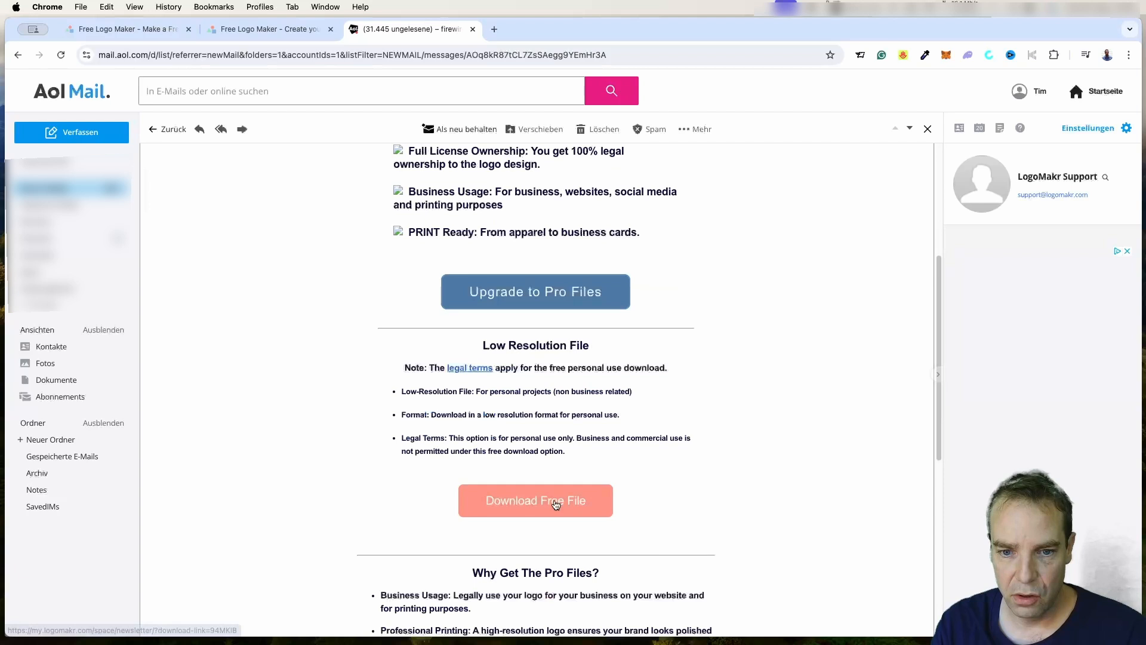
{"action": "left_click", "coordinate": [556, 504]}
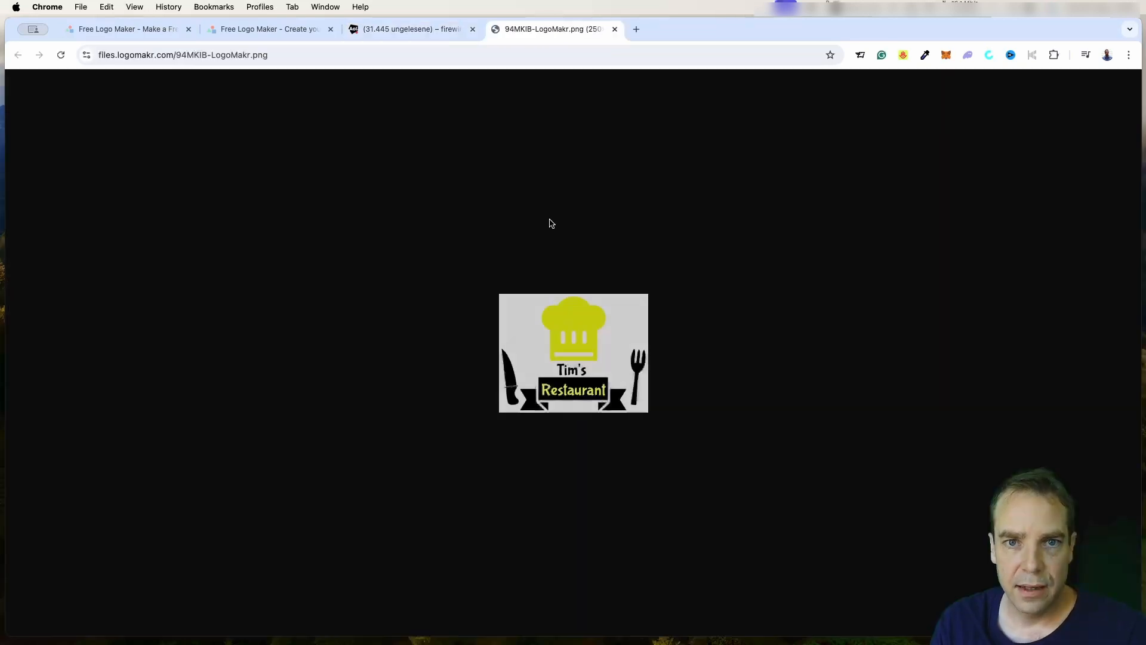
Save the logo image to the Desktop as "Tims Restaurant-LogoMakr.png".
{"action": "right_click", "coordinate": [558, 346]}
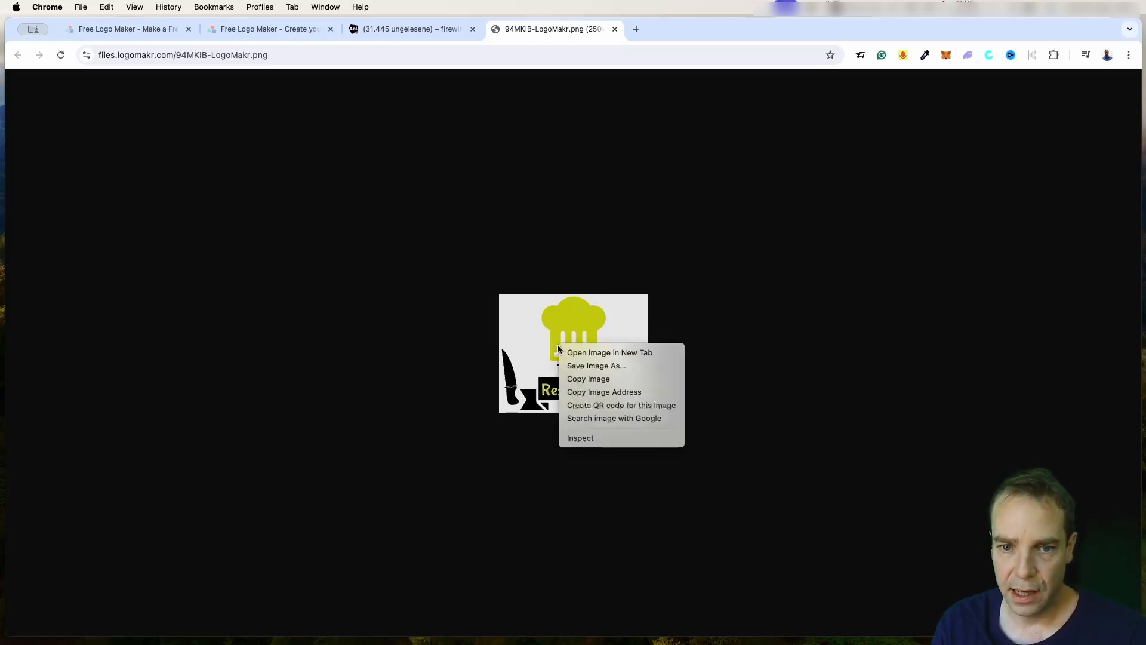
{"action": "left_click", "coordinate": [584, 365]}
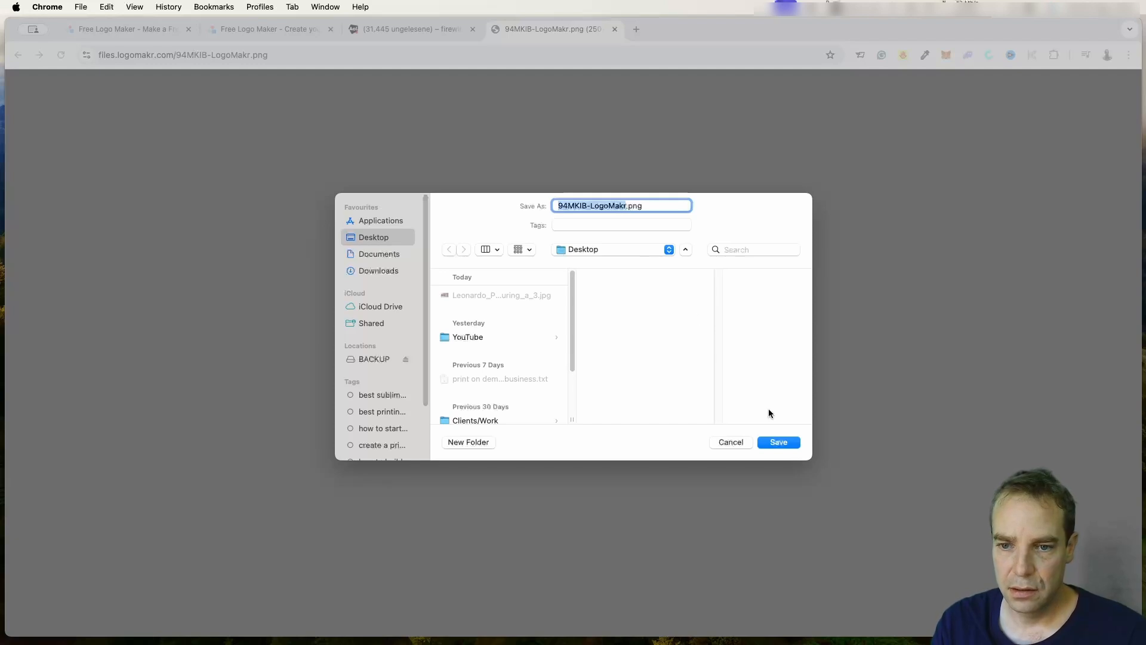
{"action": "left_click", "coordinate": [586, 206]}
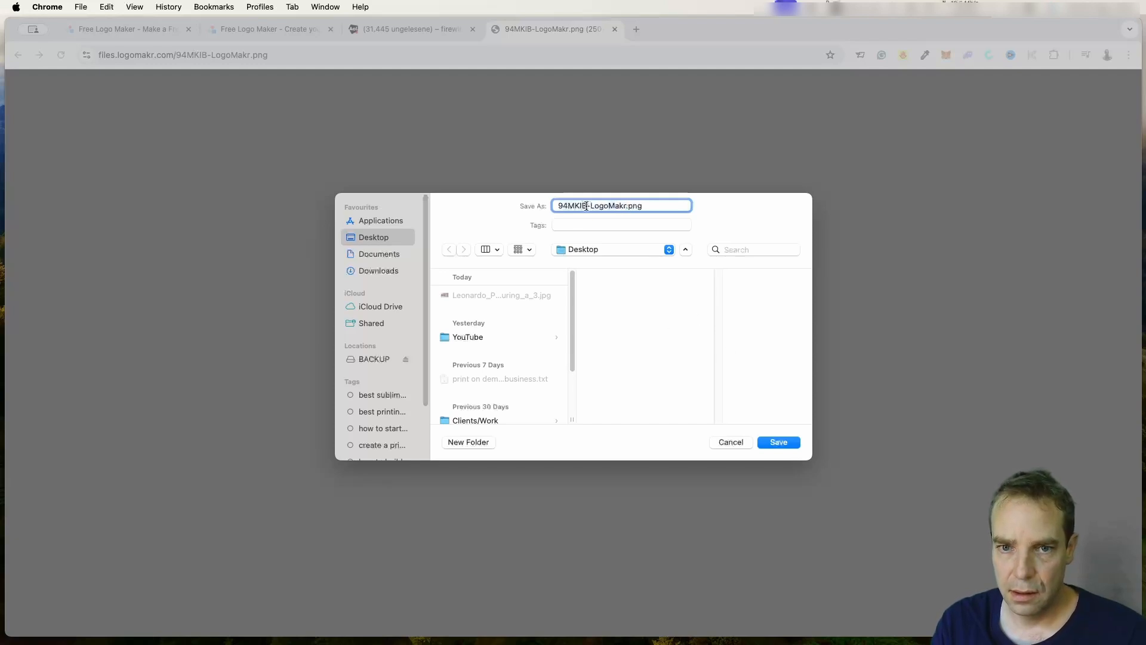
{"action": "double_click", "coordinate": [586, 206]}
{"action": "type", "text": "T"}
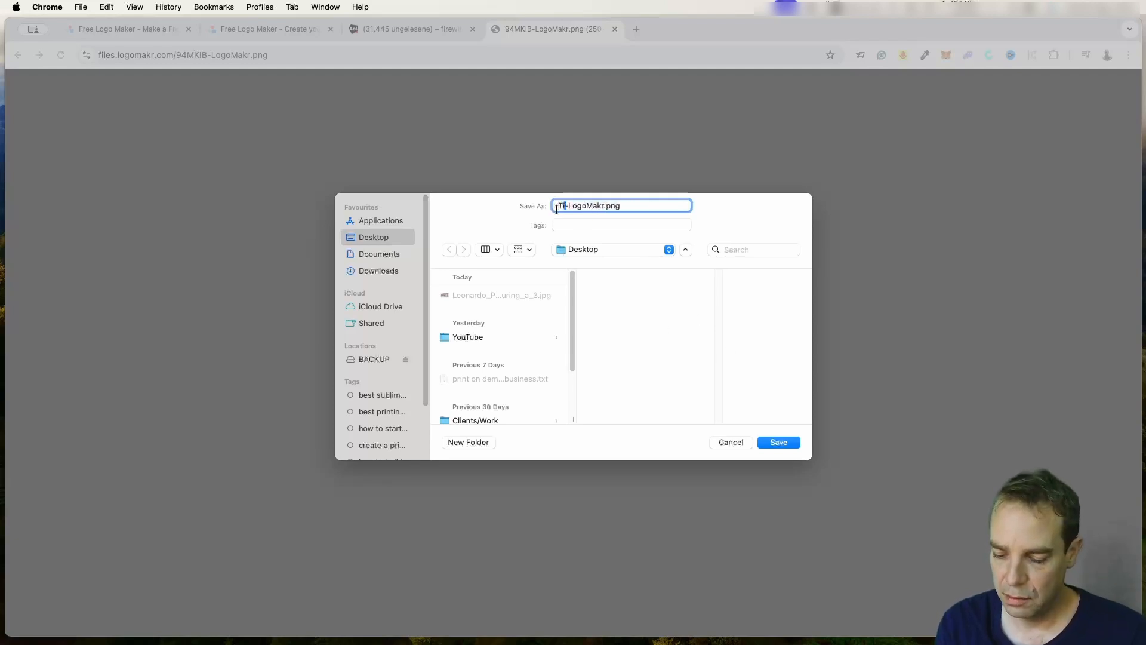
{"action": "type", "text": "ims Rest"}
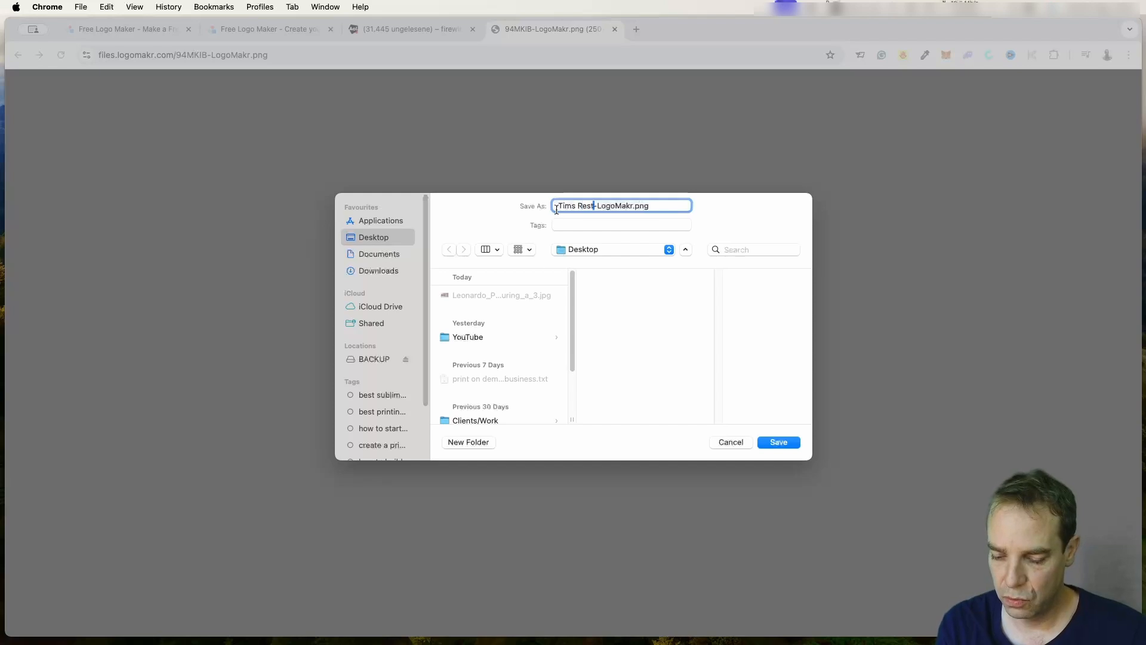
{"action": "type", "text": "aurant"}
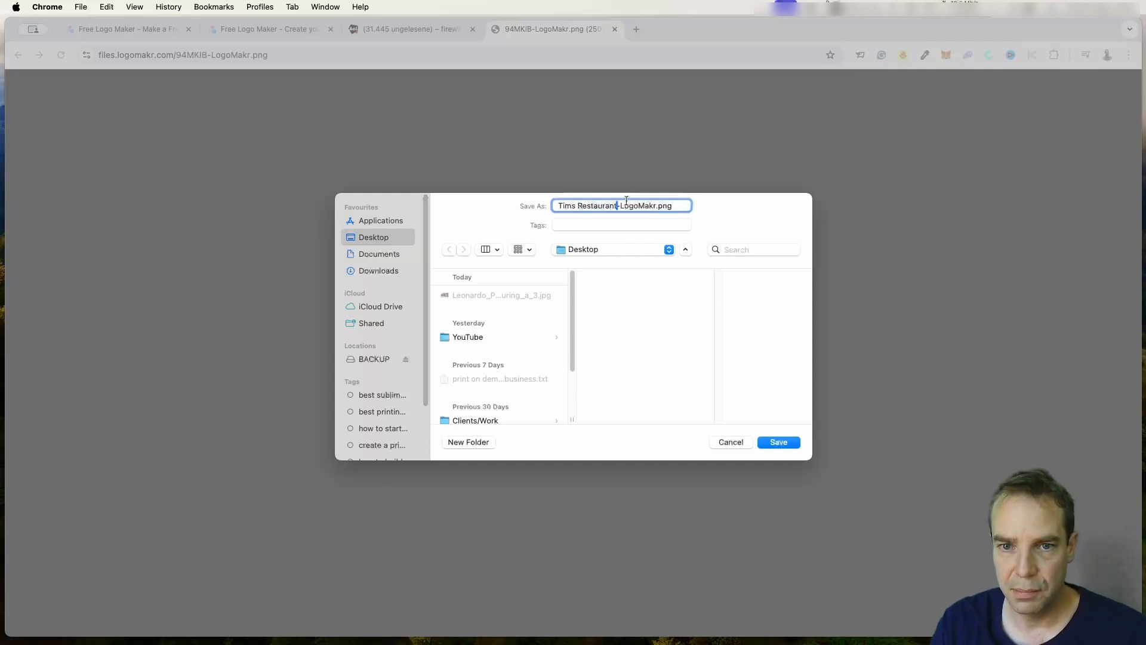
{"action": "left_click", "coordinate": [779, 442]}
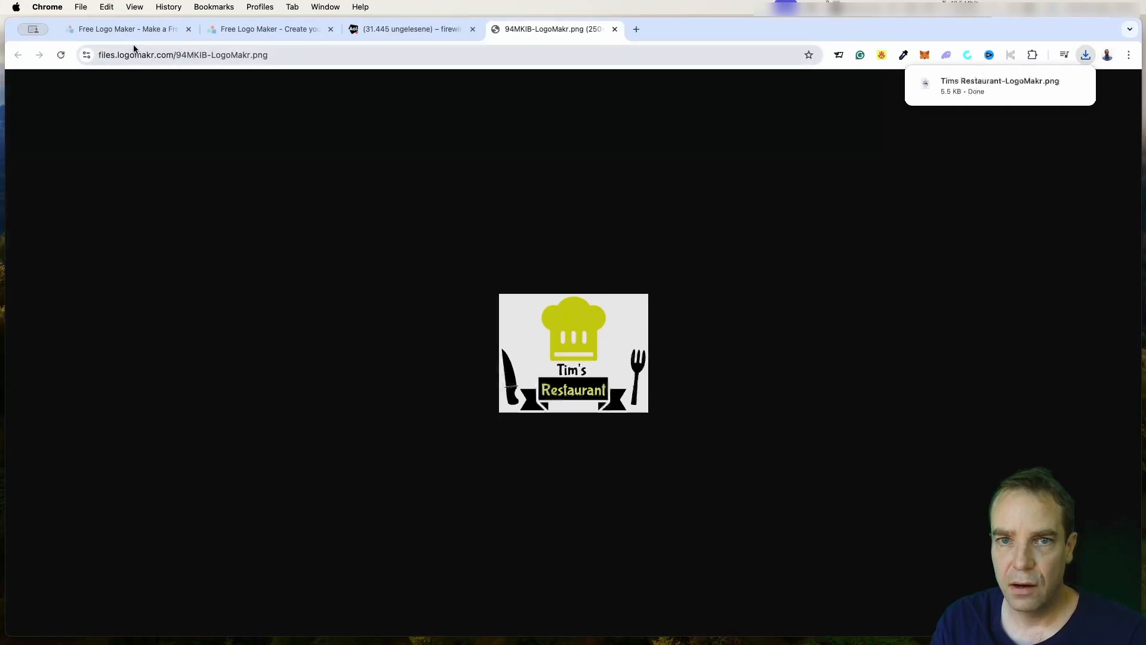
Minimise the browser window, move the saved logo file toward the middle of the desktop, and open it for viewing.
{"action": "left_click", "coordinate": [38, 29]}
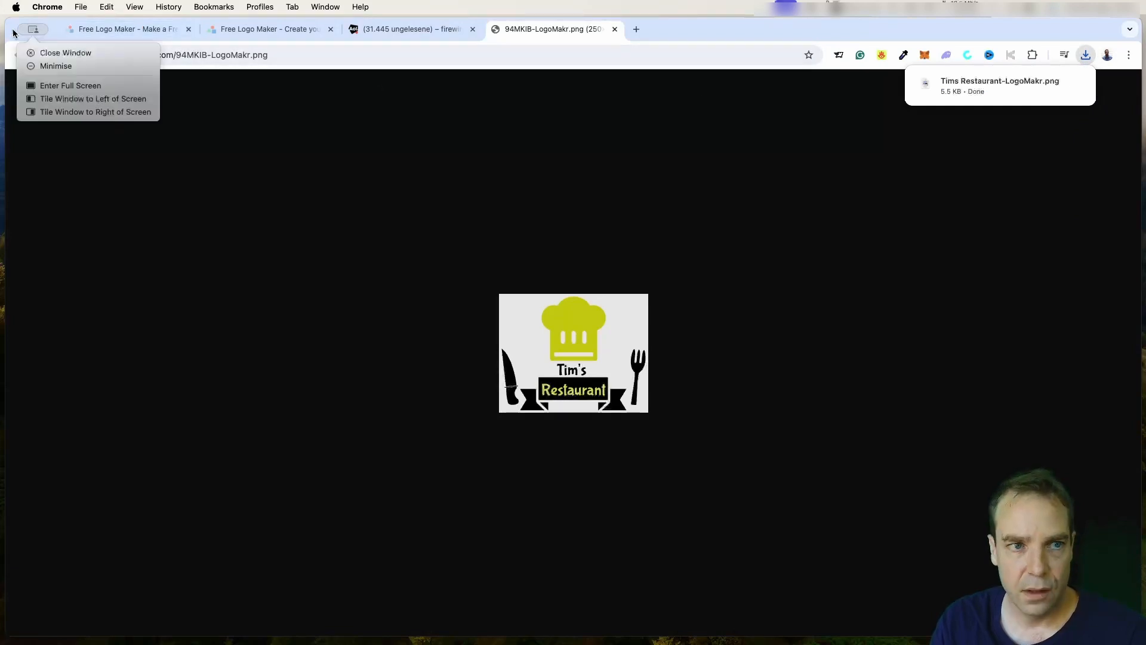
{"action": "left_click", "coordinate": [82, 66]}
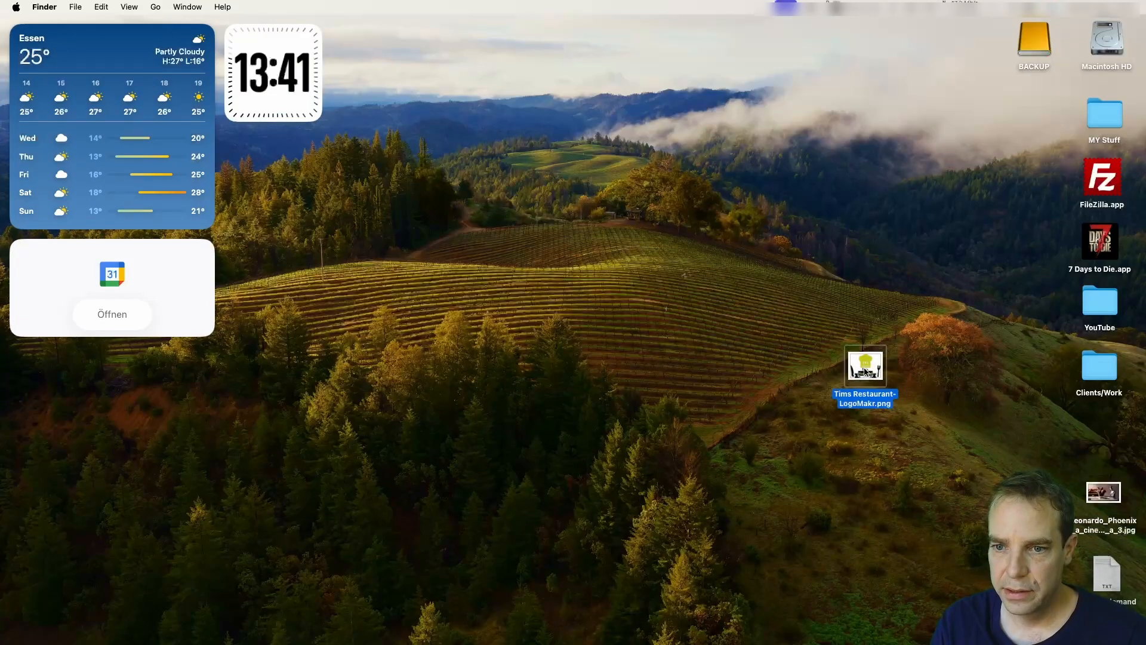
{"action": "left_click_drag", "start_coordinate": [865, 372], "coordinate": [746, 310]}
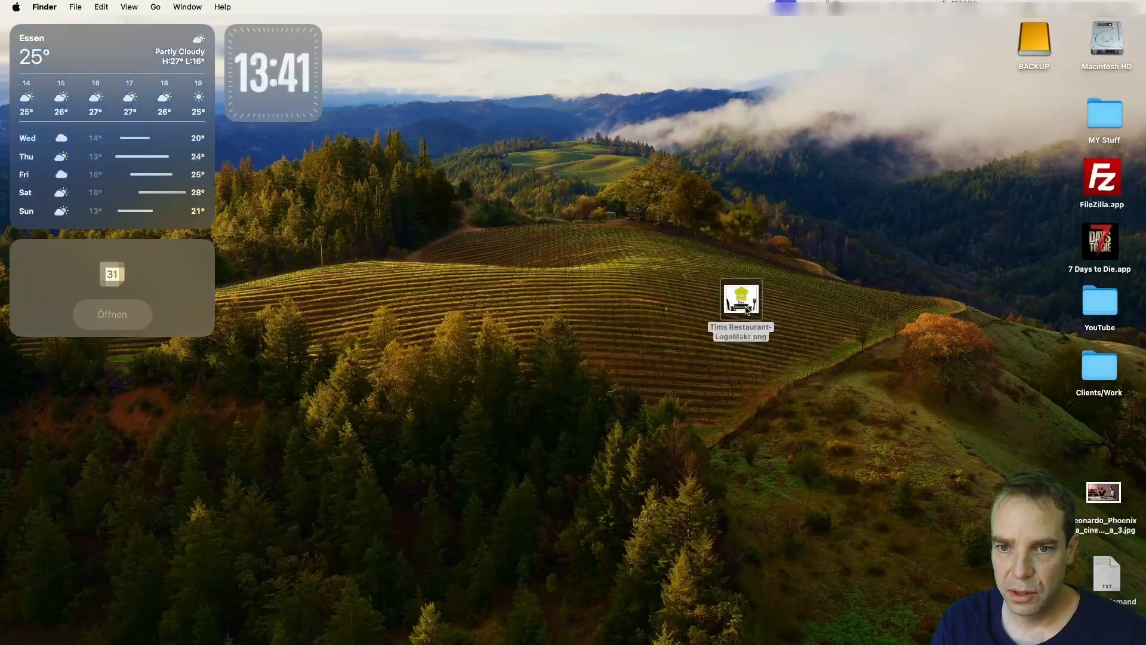
{"action": "double_click", "coordinate": [746, 309]}
{"action": "left_click_drag", "start_coordinate": [174, 33], "coordinate": [492, 174]}
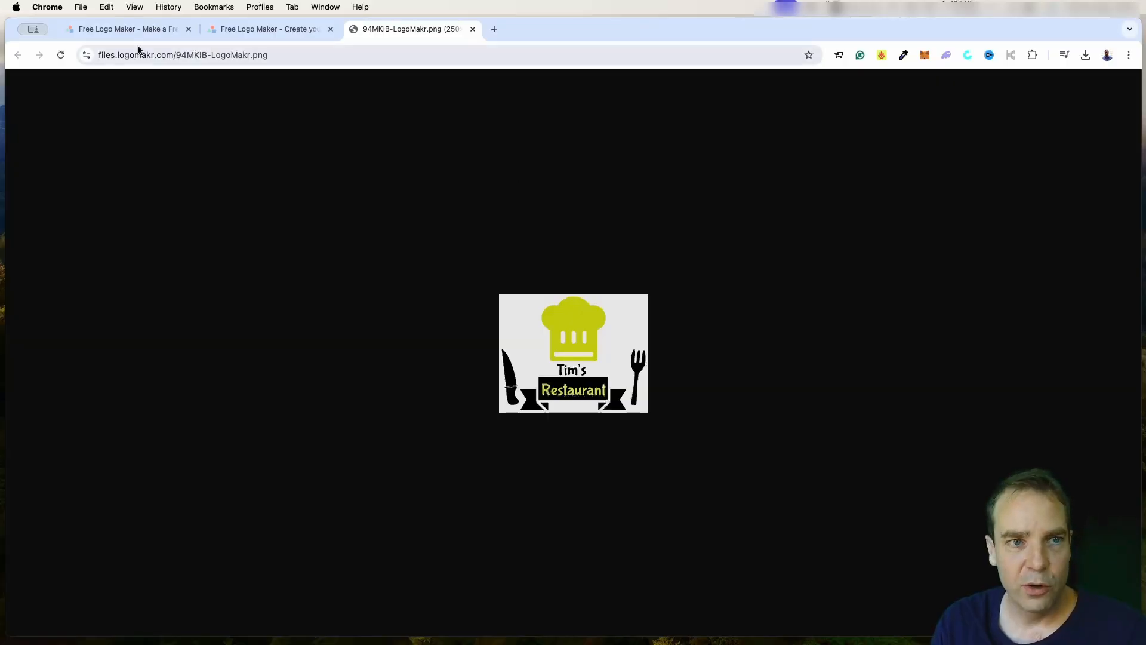
Return to the LogoMakr editor in the browser and select the "Tim's" text in the logo.
{"action": "left_click", "coordinate": [128, 30]}
{"action": "left_click", "coordinate": [263, 31]}
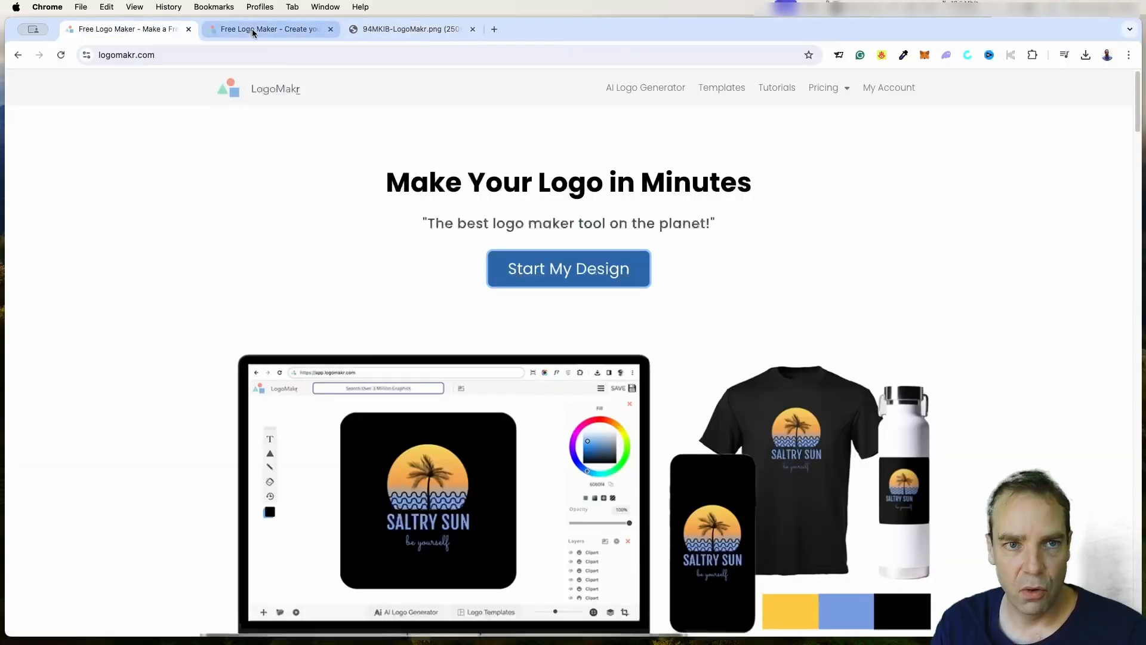
{"action": "left_click", "coordinate": [1128, 87]}
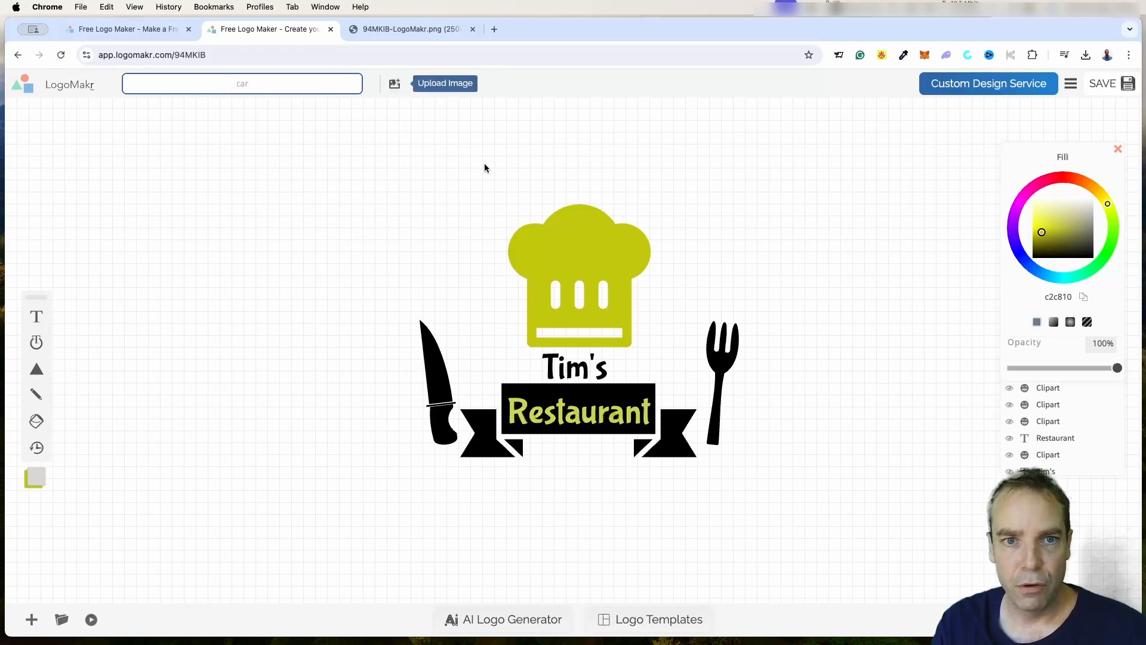
{"action": "left_click", "coordinate": [556, 365]}
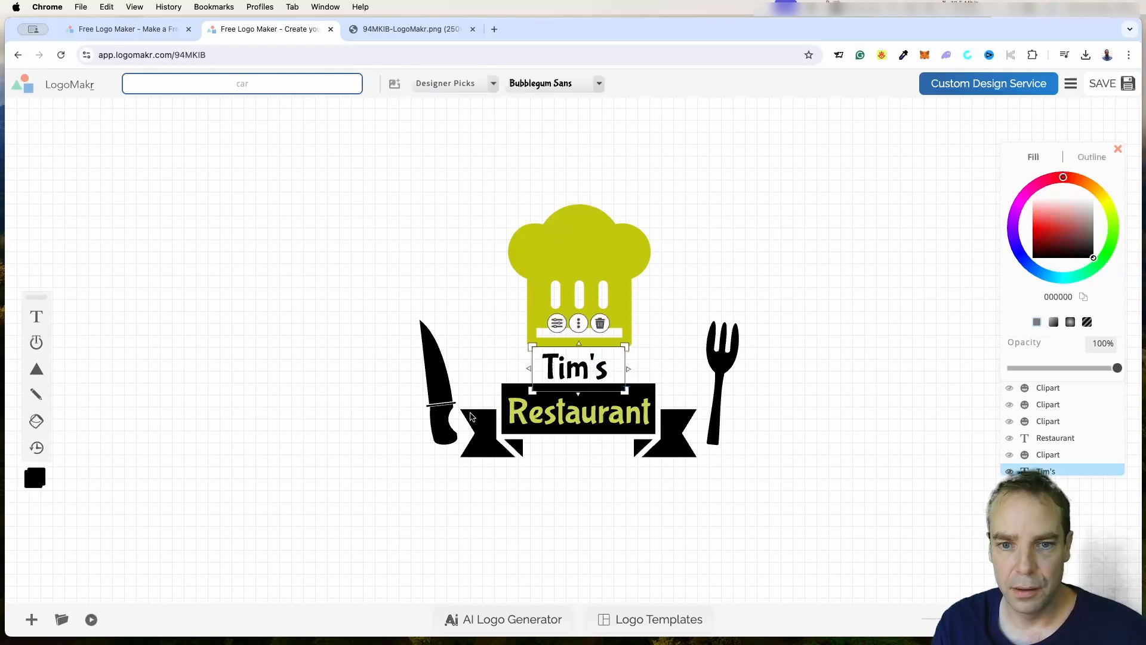